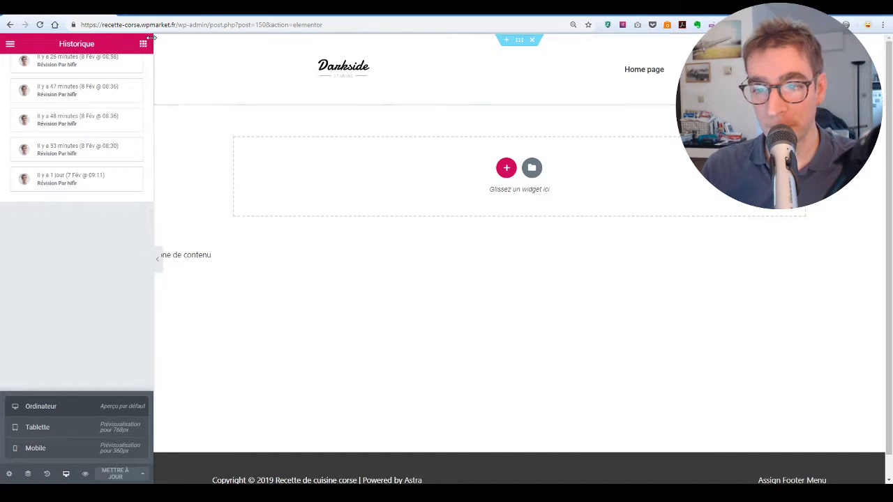
# Step: Show the widget list and preview the header in the tablet (768 px) and mobile (360 px) responsive modes
pyautogui.click(143, 44)
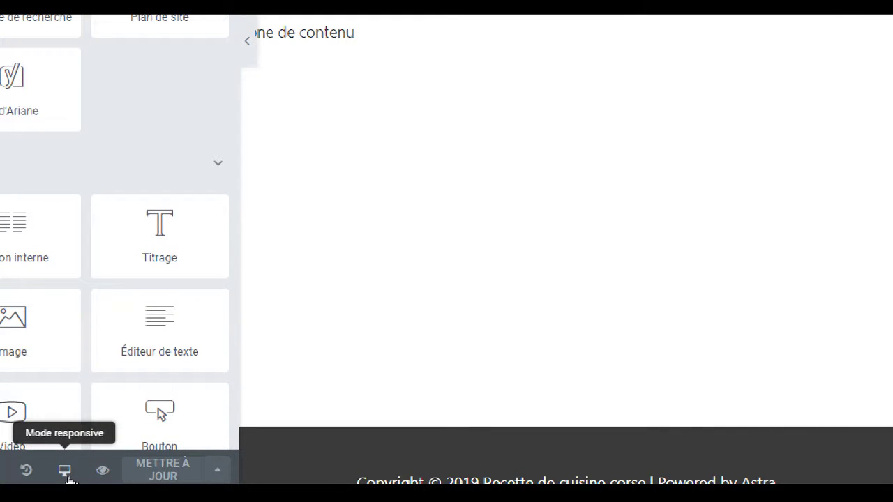
pyautogui.click(64, 471)
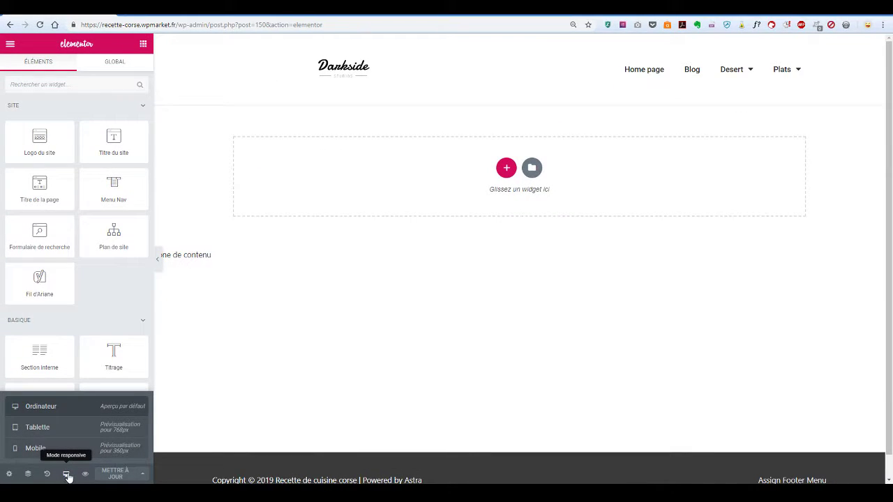
pyautogui.click(53, 429)
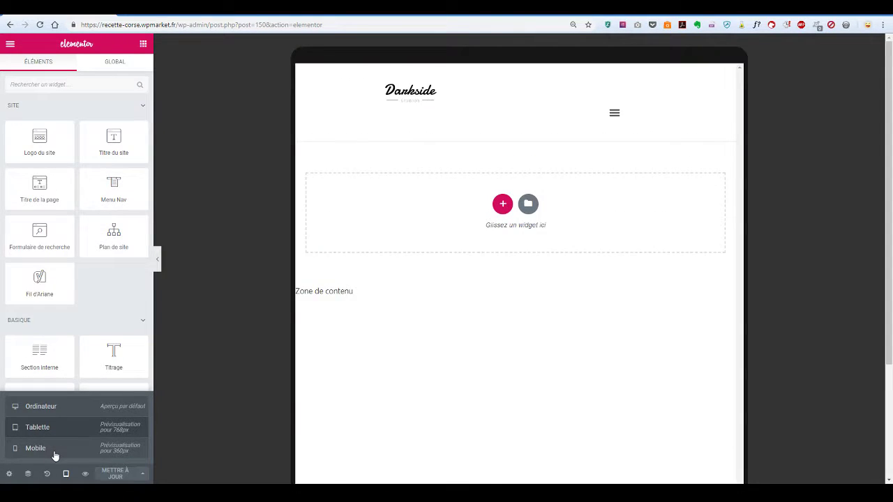
pyautogui.click(55, 455)
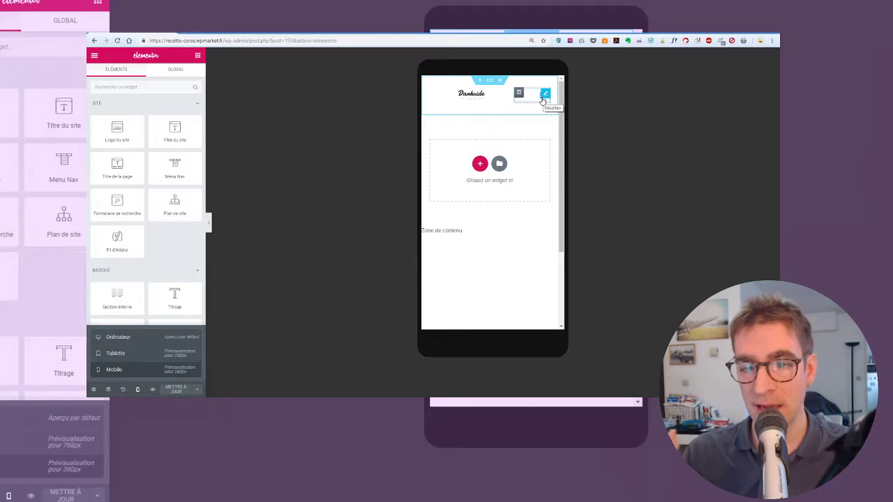
# Step: Test opening and closing the header's hamburger menu in the mobile preview with the editor panel temporarily hidden
pyautogui.click(210, 224)
pyautogui.click(209, 224)
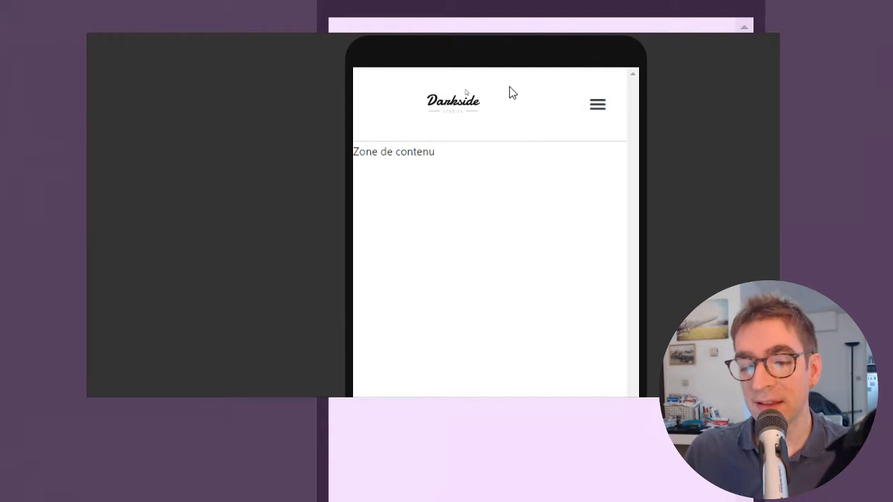
pyautogui.click(604, 117)
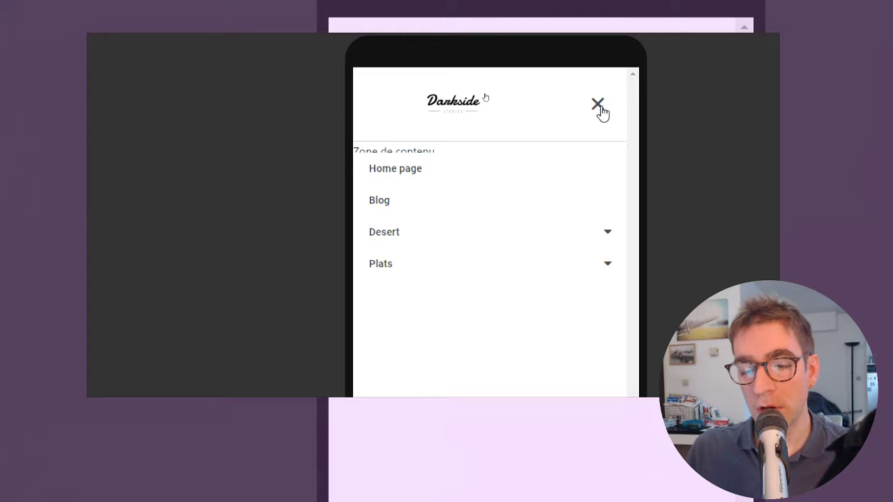
pyautogui.click(601, 113)
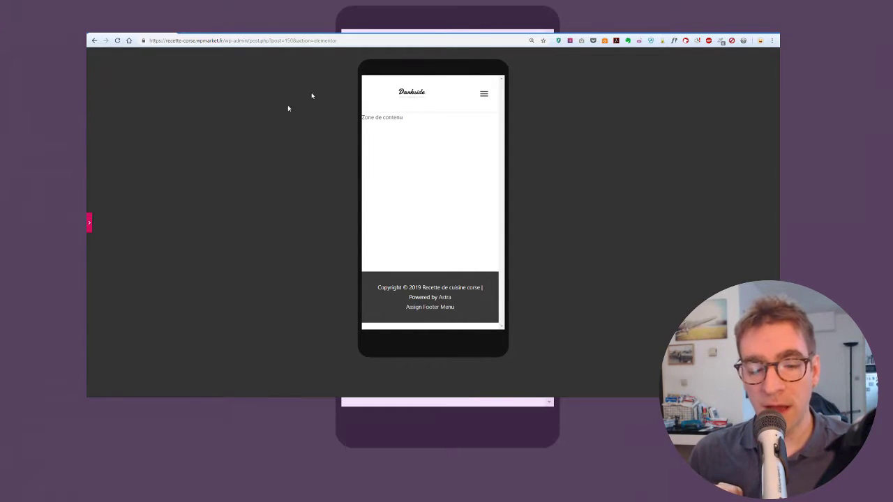
pyautogui.click(88, 223)
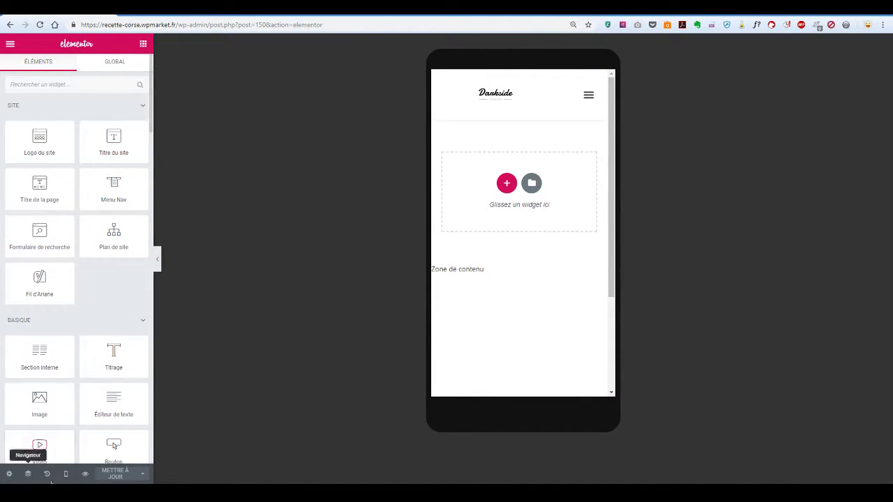
# Step: Return to the desktop (Ordinateur) view and add a Titre du site widget beneath the header logo
pyautogui.moveTo(66, 473)
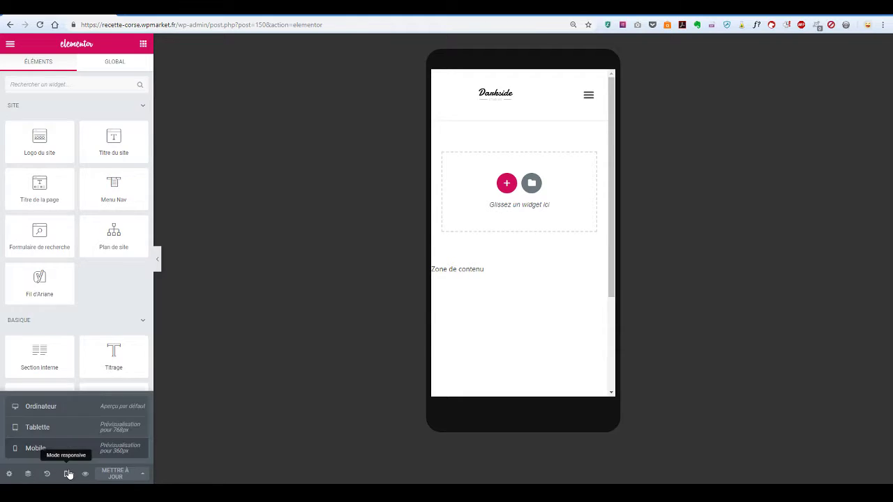
pyautogui.click(48, 406)
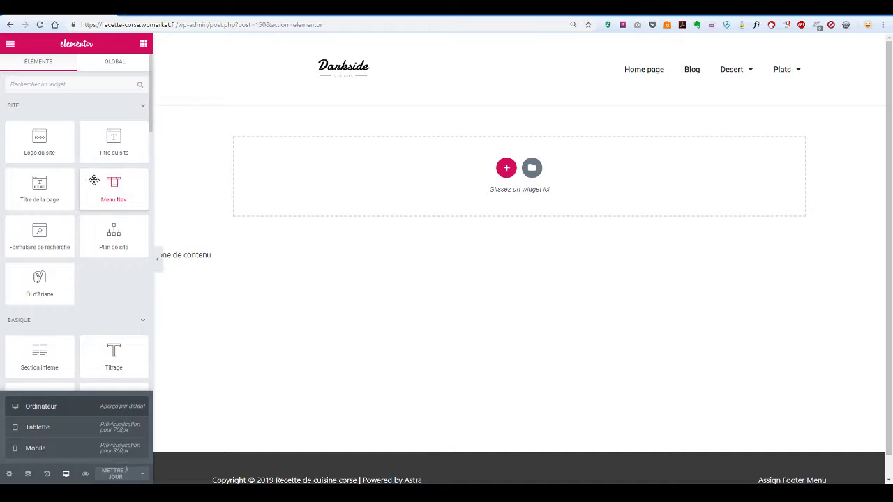
pyautogui.moveTo(114, 139); pyautogui.dragTo(374, 99)
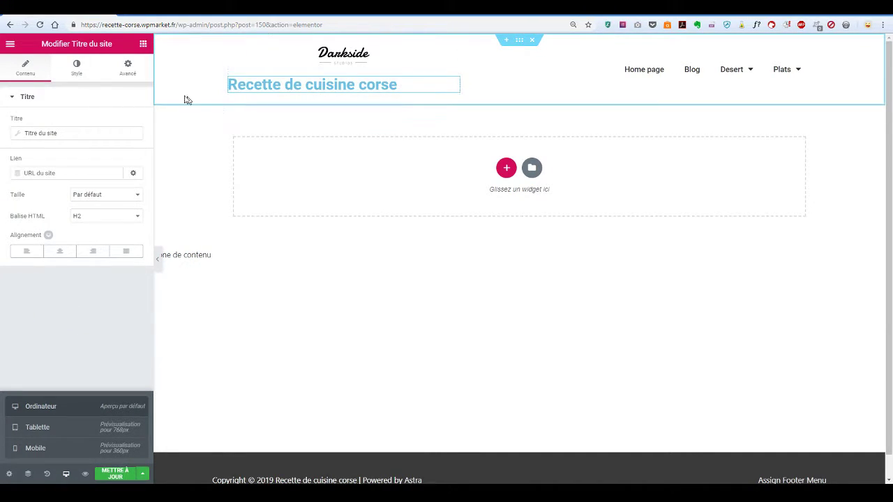
# Step: Set the site title's text colour to near-black
pyautogui.click(77, 68)
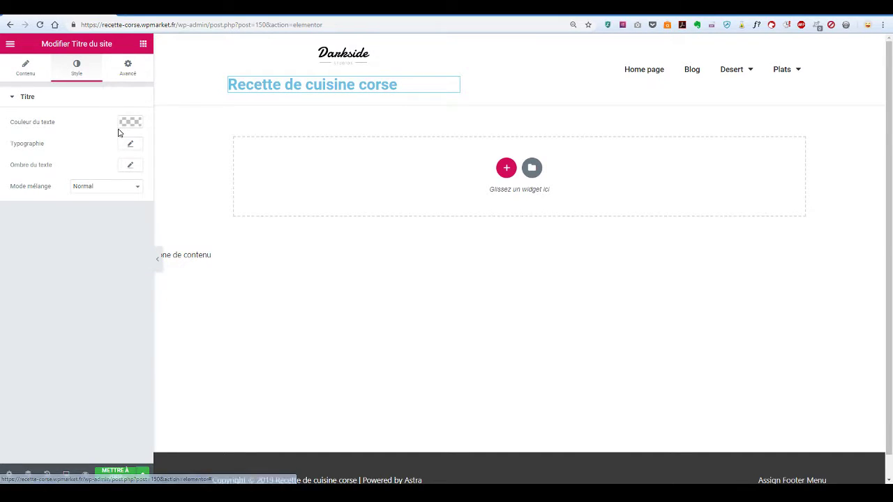
pyautogui.click(134, 124)
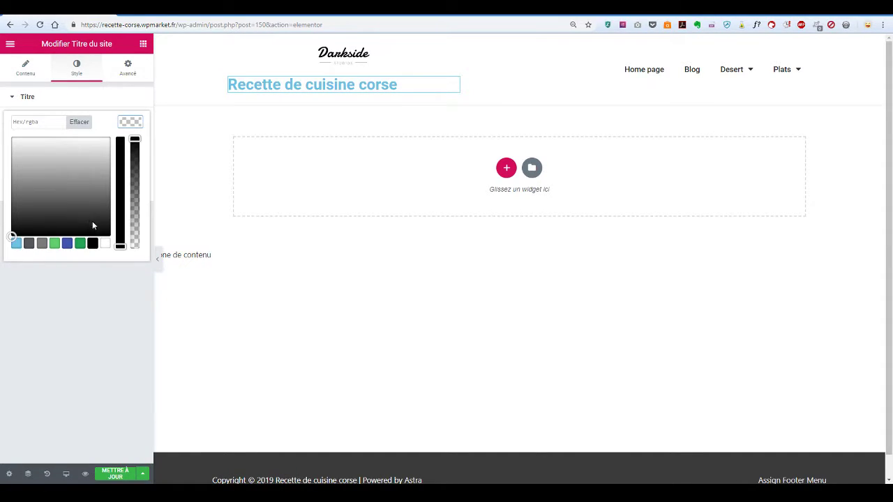
pyautogui.click(100, 239)
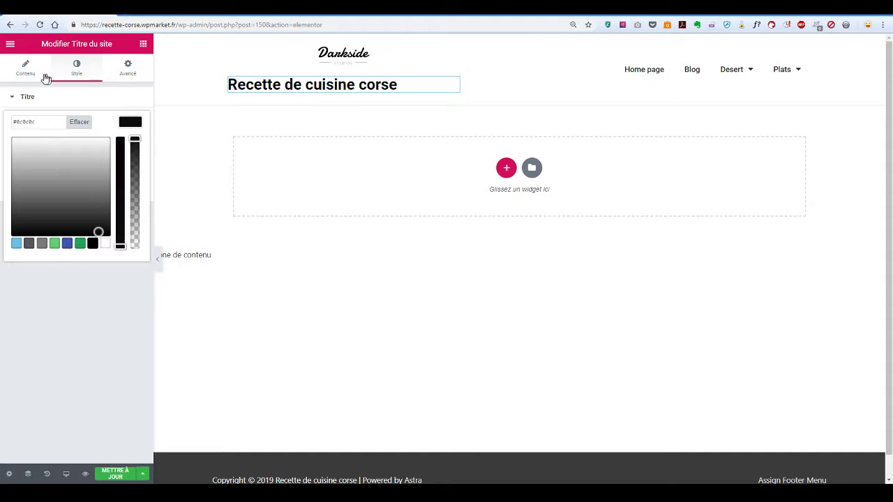
pyautogui.click(75, 102)
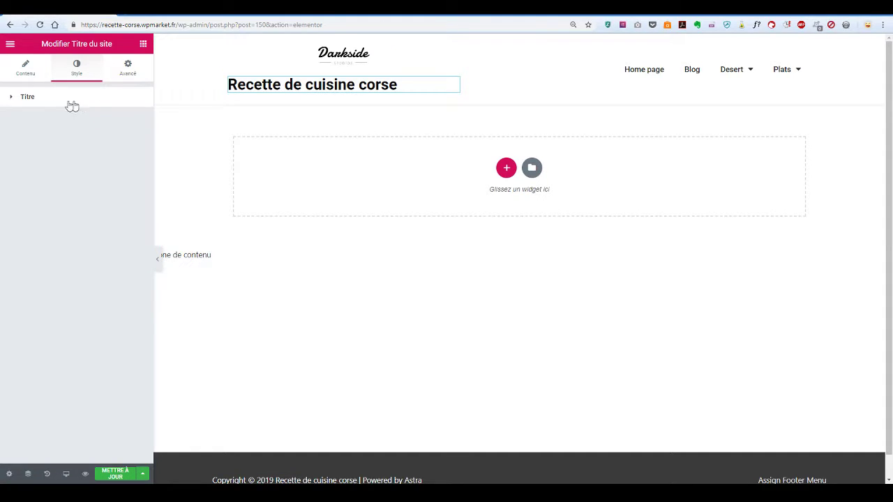
pyautogui.click(22, 103)
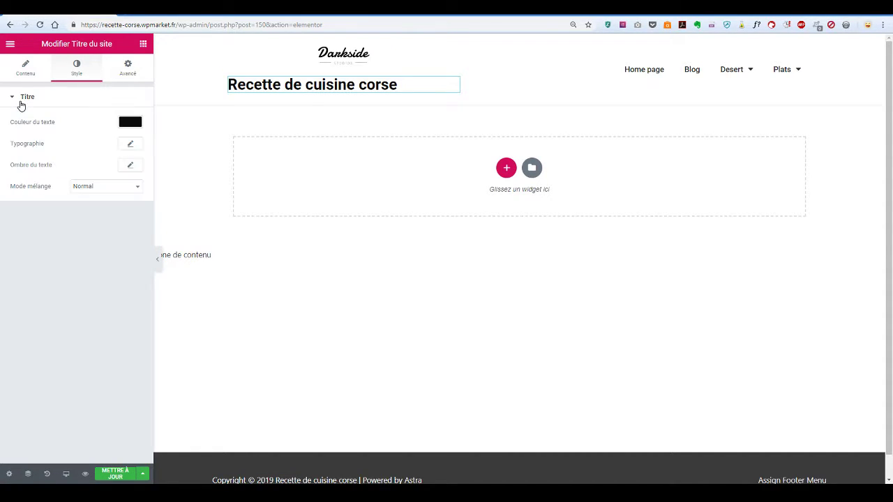
# Step: Set the site title's font size to 23 px and centre its alignment
pyautogui.click(130, 144)
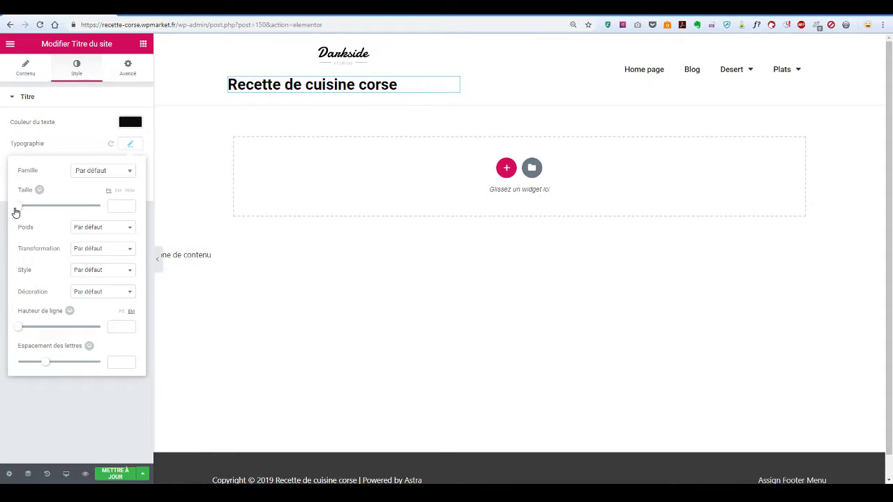
pyautogui.moveTo(24, 208); pyautogui.dragTo(30, 207)
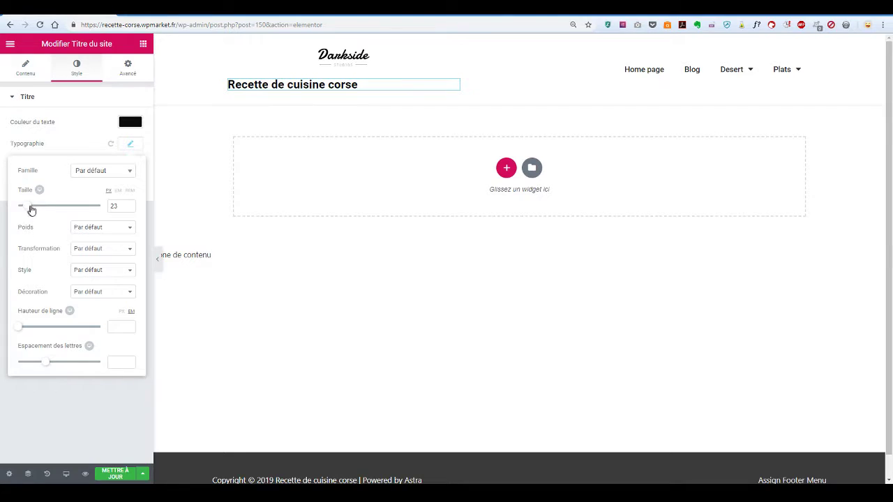
pyautogui.click(26, 70)
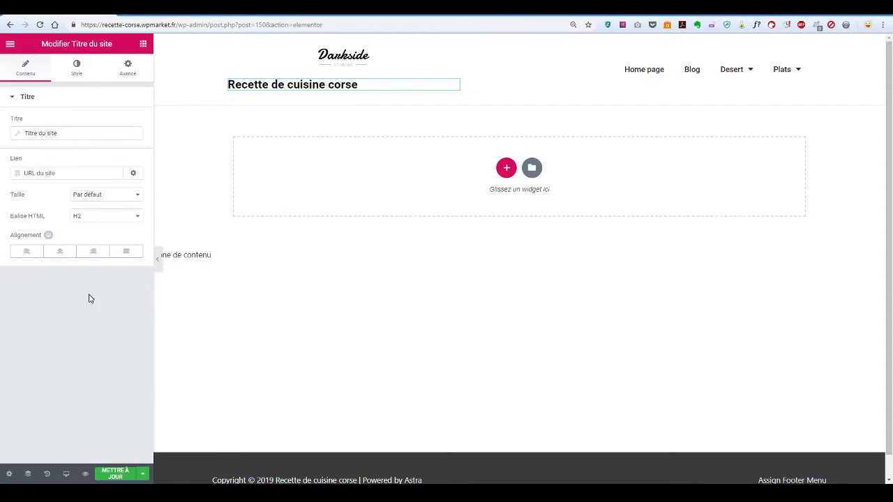
pyautogui.click(60, 255)
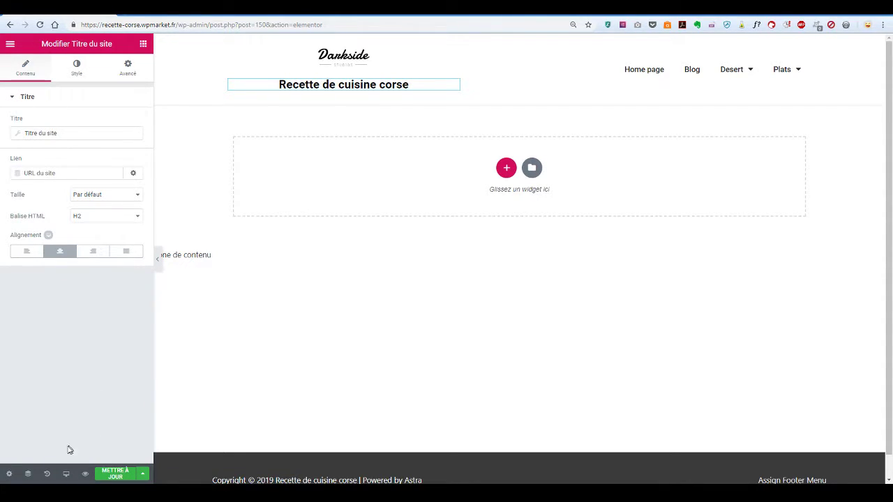
# Step: Compare how the header with the site title lays out in the tablet and mobile previews
pyautogui.click(66, 474)
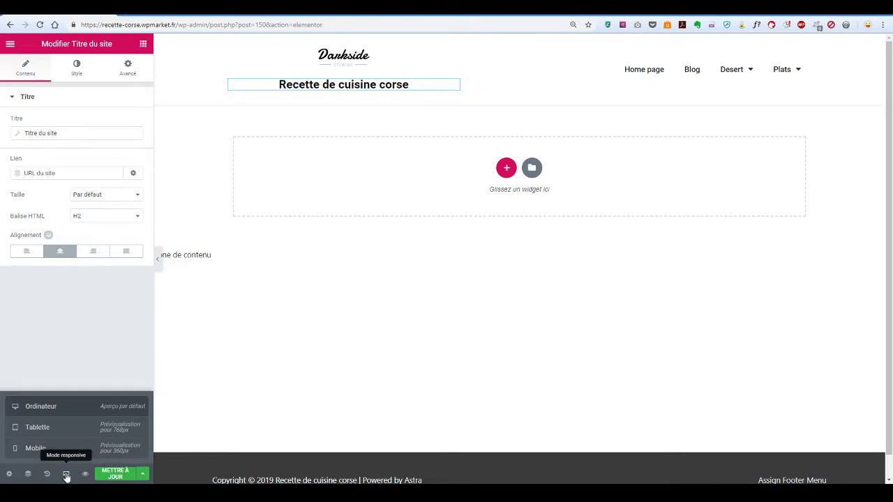
pyautogui.click(39, 427)
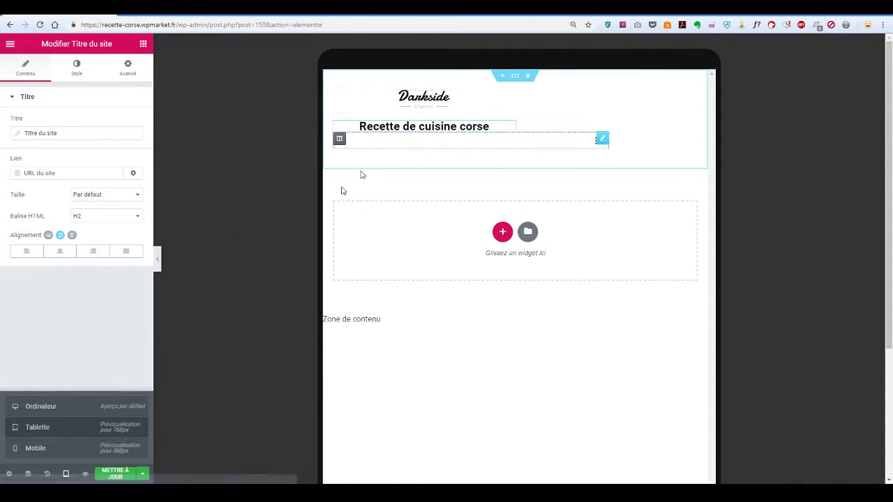
pyautogui.click(55, 448)
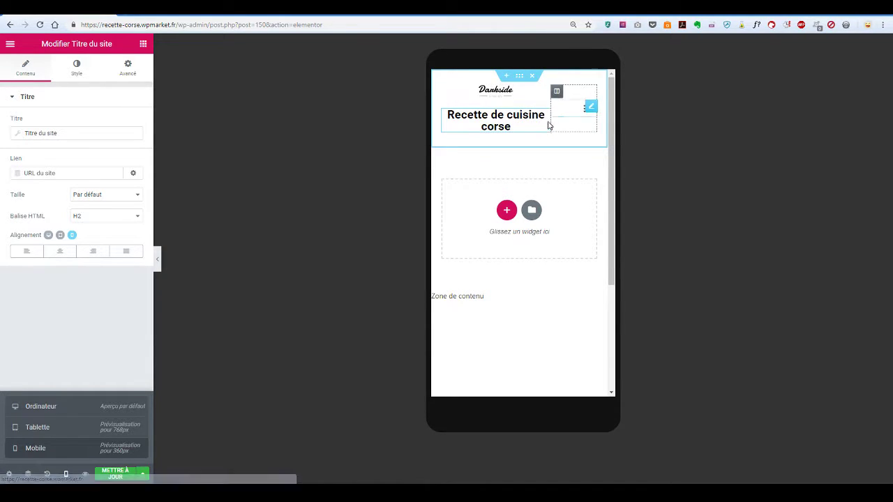
pyautogui.click(33, 432)
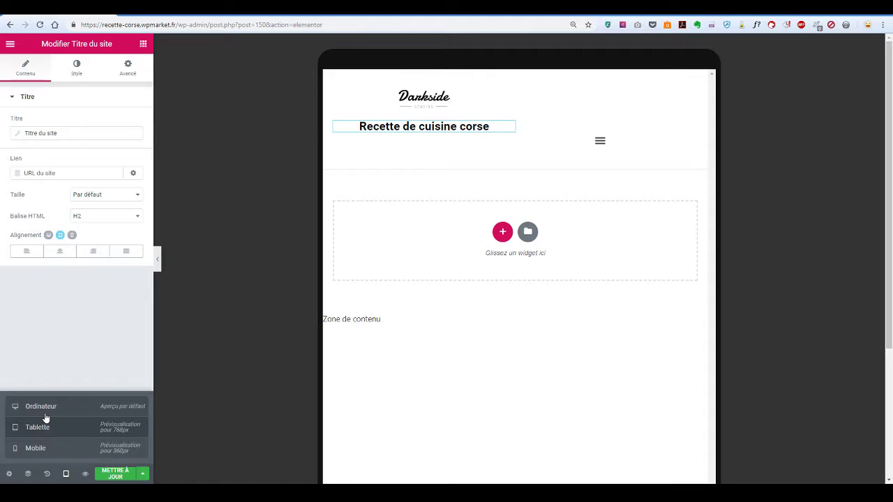
pyautogui.click(45, 416)
pyautogui.click(50, 436)
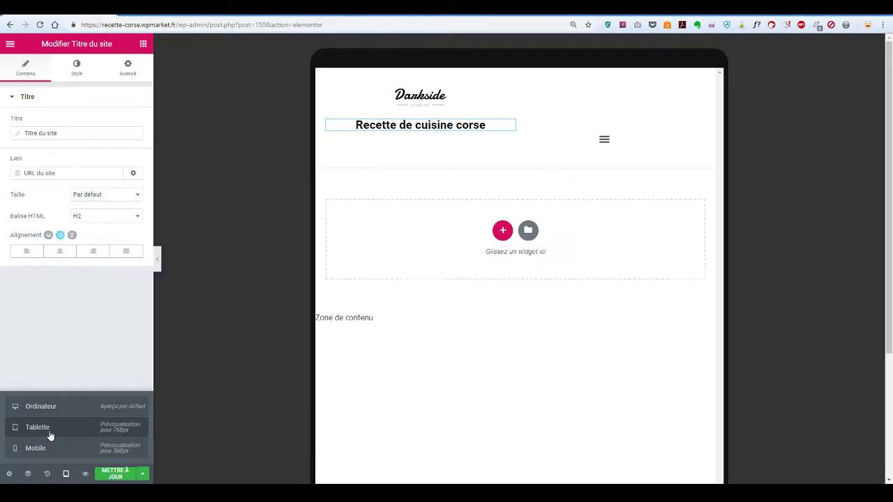
# Step: In the mobile preview, set the width of the column holding the logo and site title to 90%
pyautogui.click(34, 448)
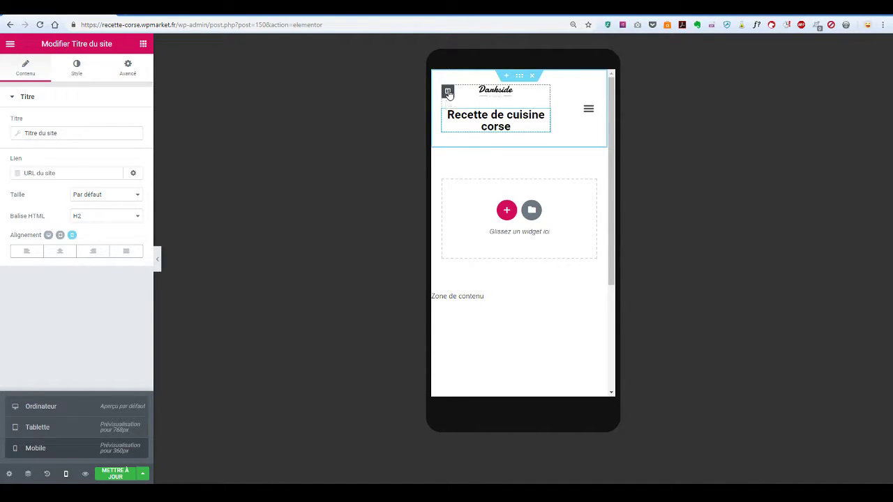
pyautogui.click(448, 91)
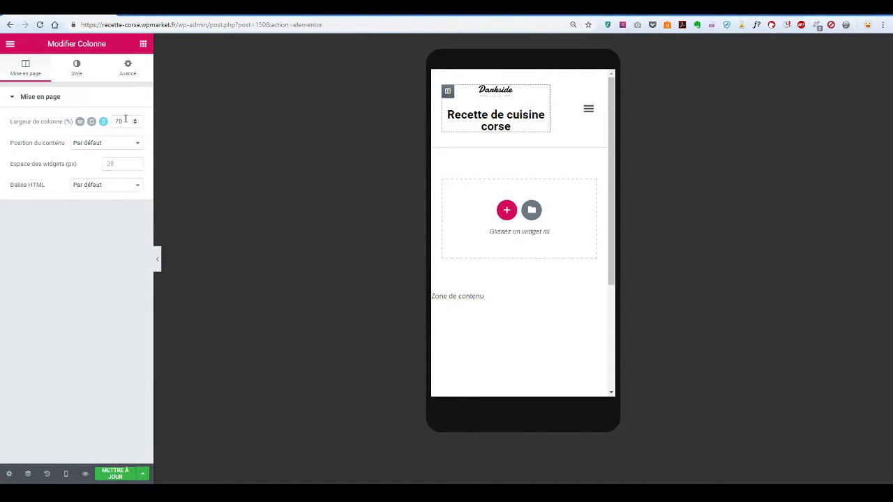
pyautogui.moveTo(126, 121); pyautogui.dragTo(100, 123)
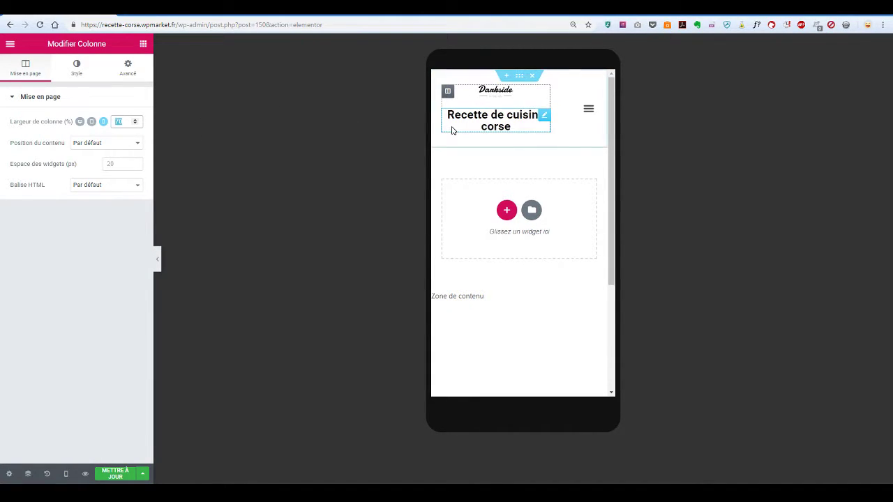
pyautogui.write('5')
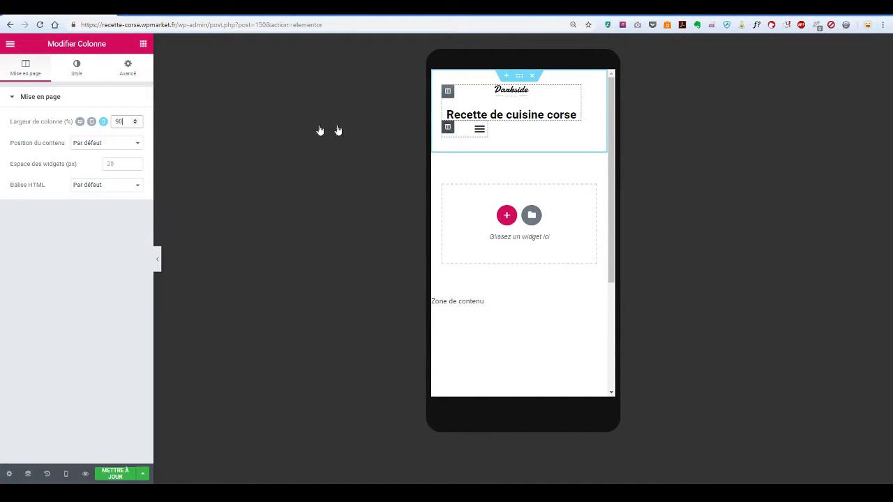
# Step: Set the hamburger menu column's mobile width to 10% and its content position to Milieu
pyautogui.click(126, 124)
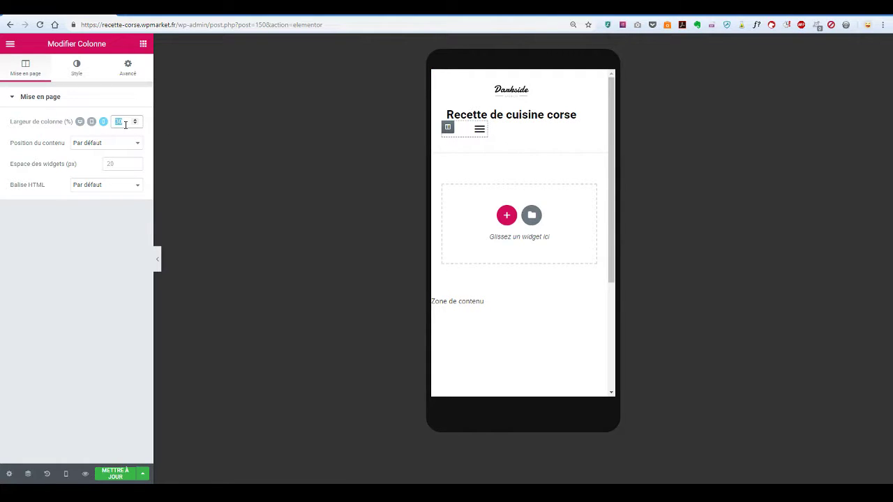
pyautogui.write('10')
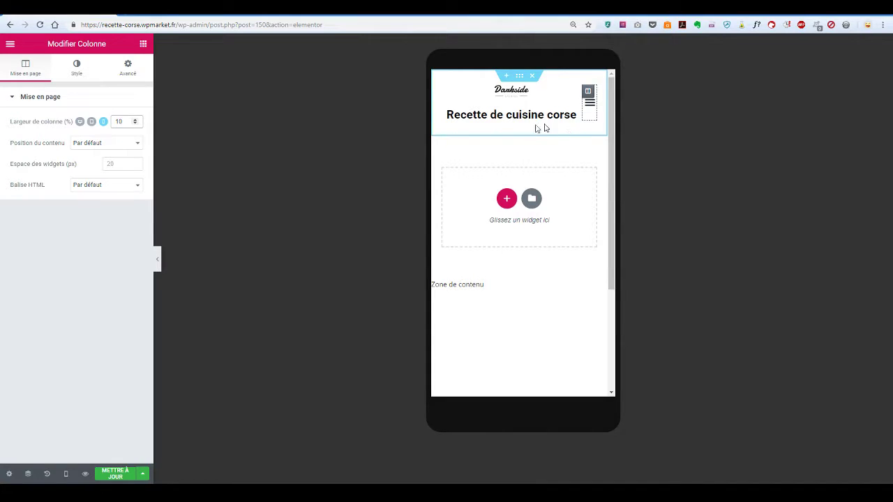
pyautogui.click(103, 146)
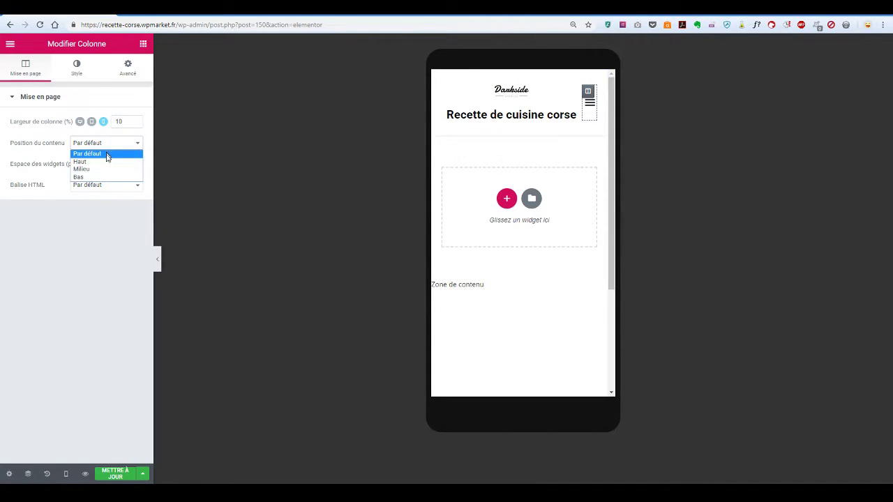
pyautogui.click(110, 170)
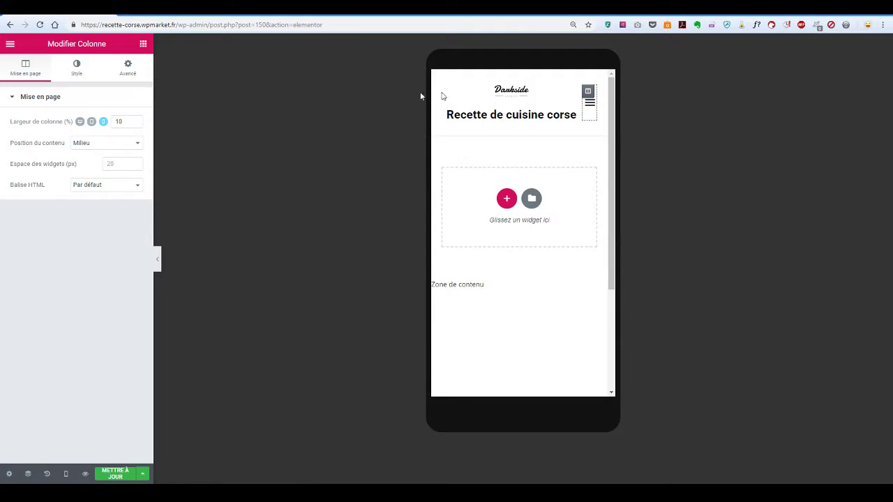
# Step: In the tablet preview, set the width of the column holding the logo and site title to 80%
pyautogui.click(66, 474)
pyautogui.click(39, 437)
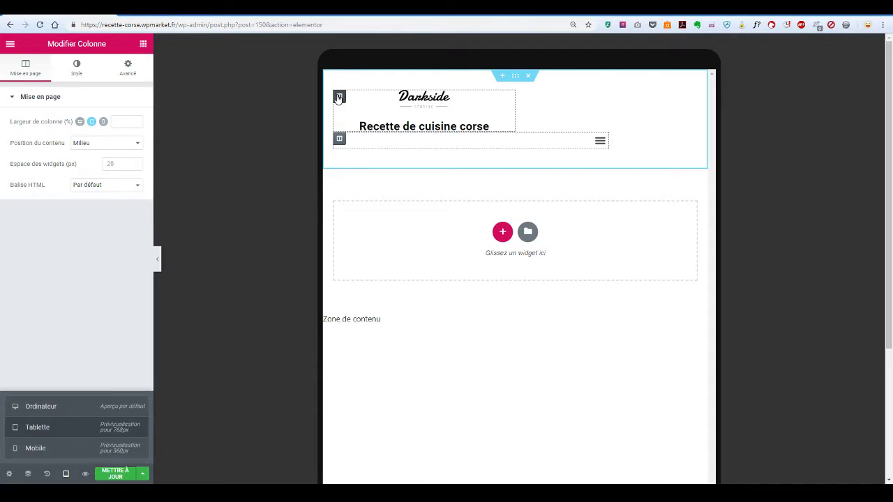
pyautogui.click(338, 98)
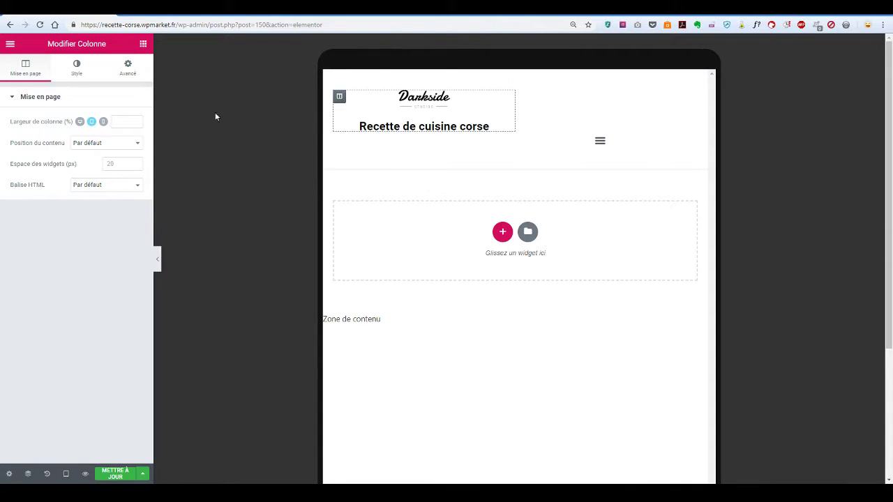
pyautogui.click(126, 120)
pyautogui.write('80')
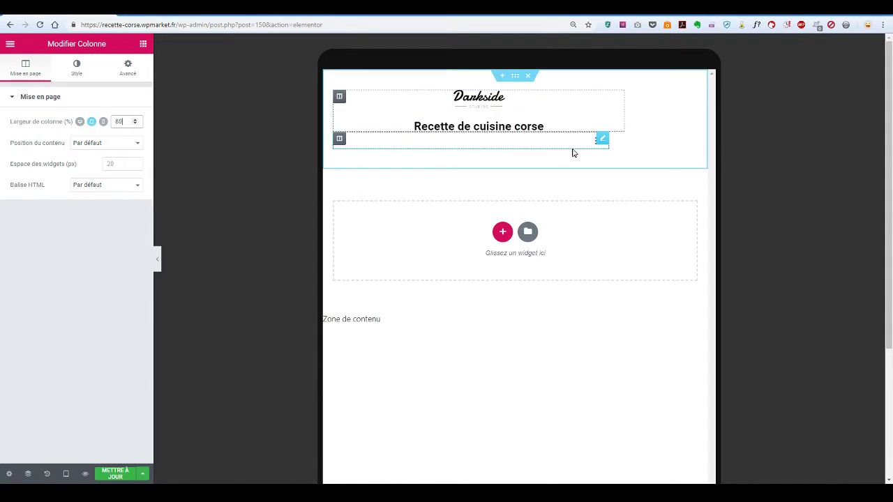
# Step: Set the hamburger menu column's tablet width to 20%
pyautogui.click(339, 139)
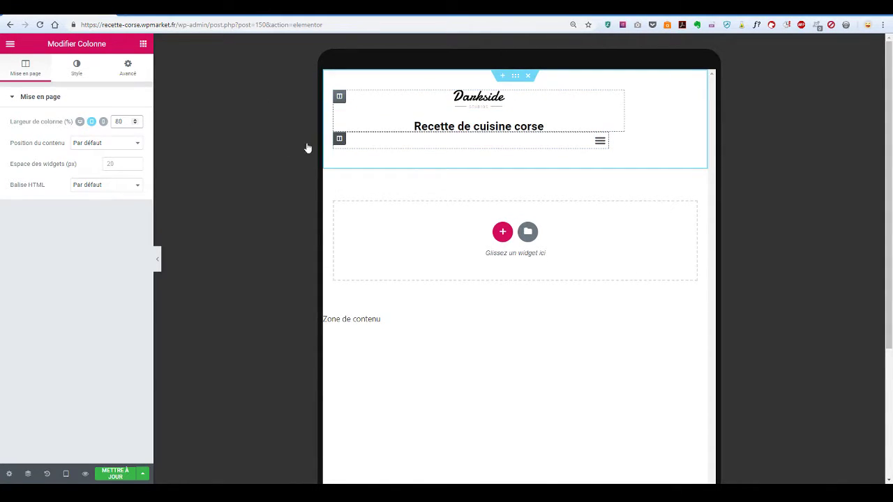
pyautogui.click(123, 121)
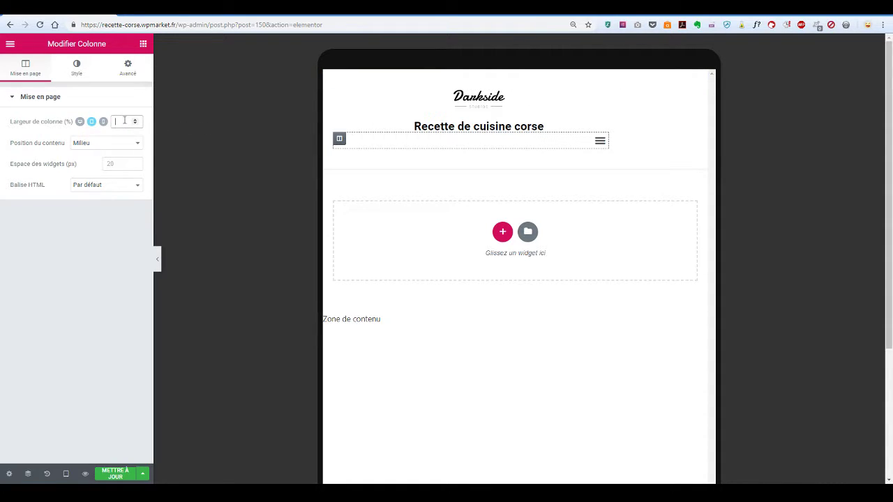
pyautogui.write('10')
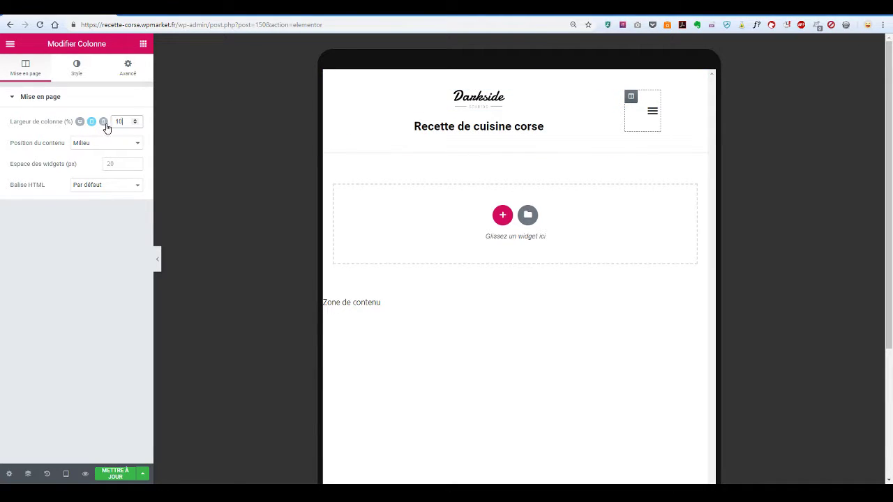
pyautogui.write('20')
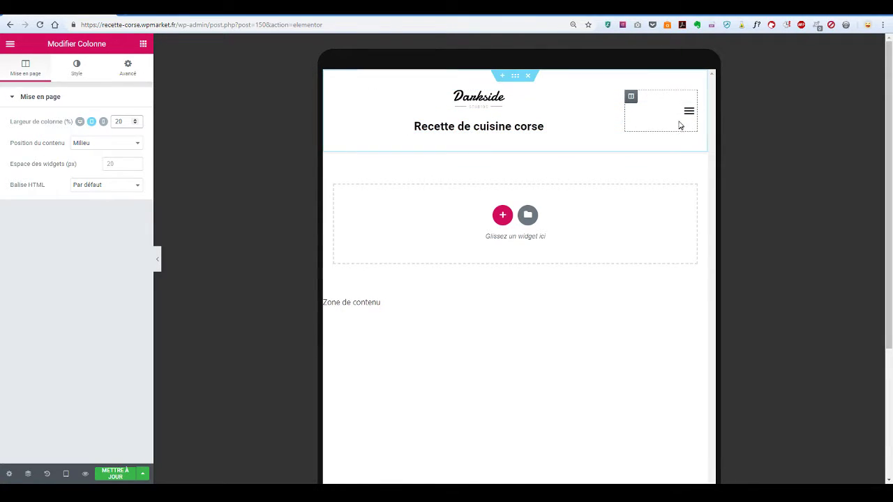
pyautogui.click(687, 112)
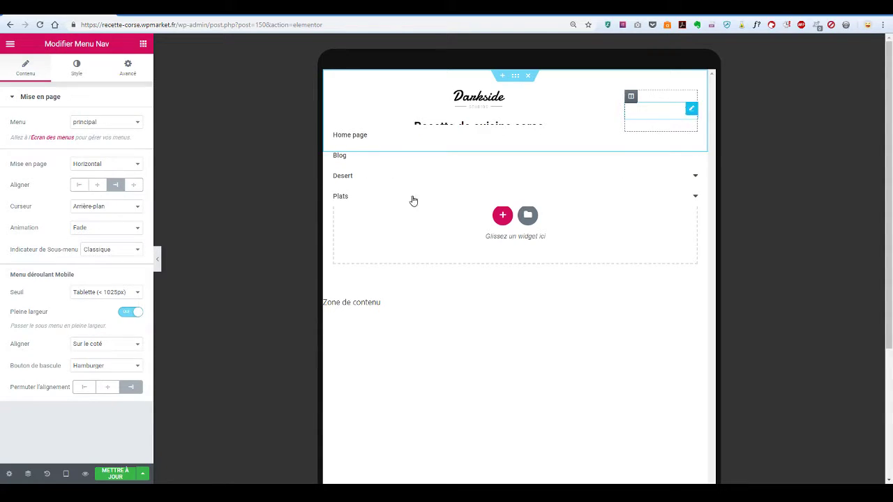
pyautogui.click(108, 388)
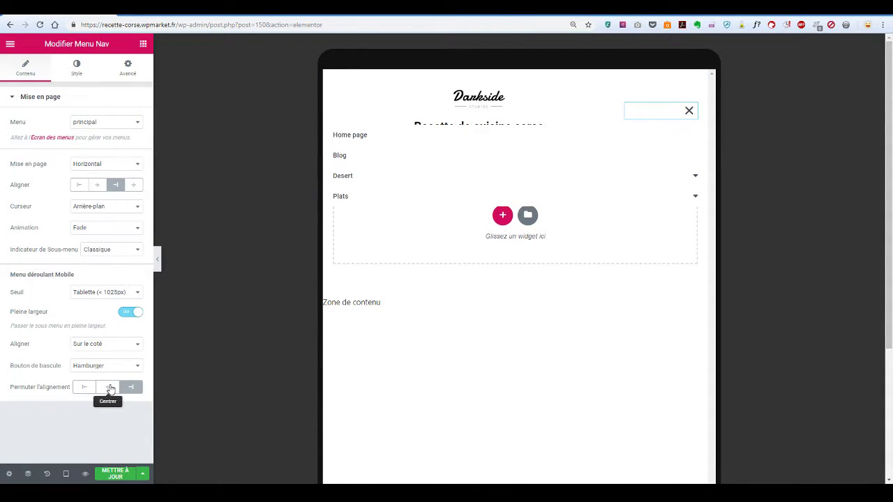
pyautogui.click(124, 388)
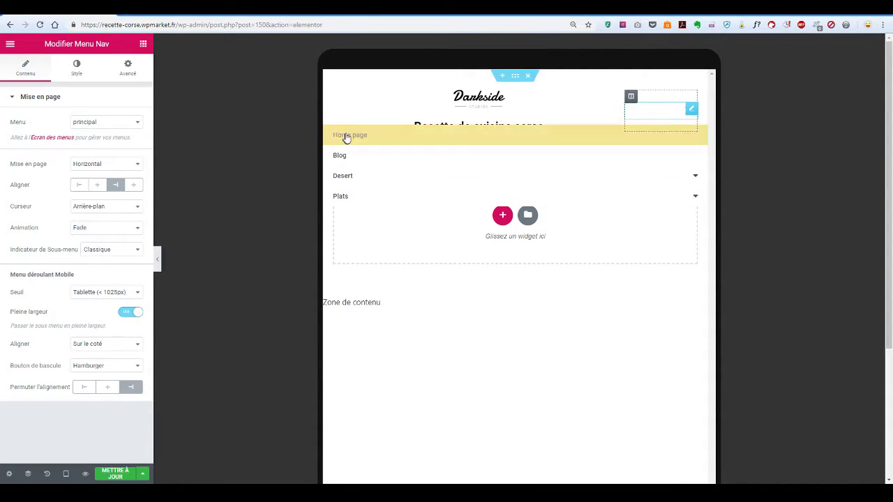
pyautogui.click(130, 69)
pyautogui.click(342, 99)
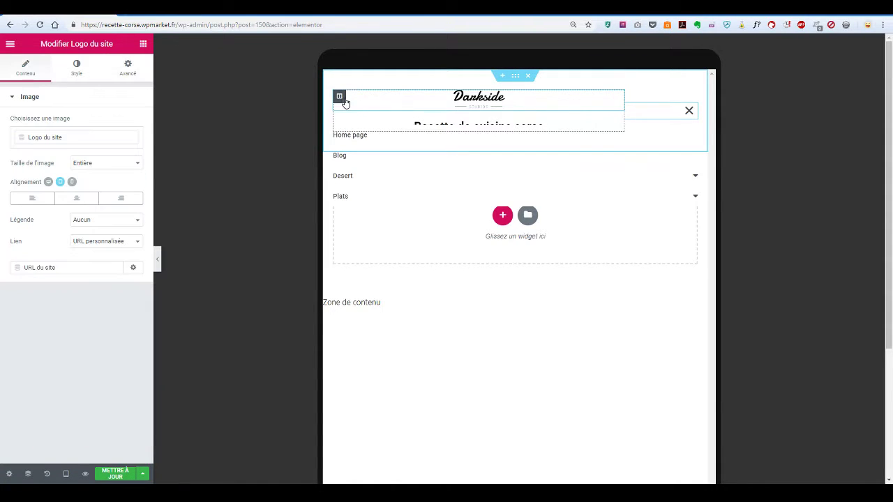
pyautogui.click(341, 98)
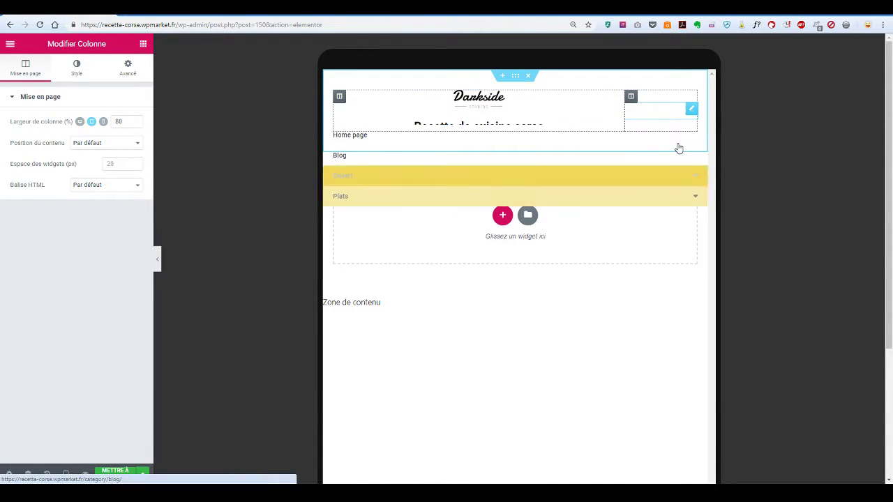
# Step: Centre the navigation menu's hamburger toggle within its column and close the open dropdown
pyautogui.click(689, 111)
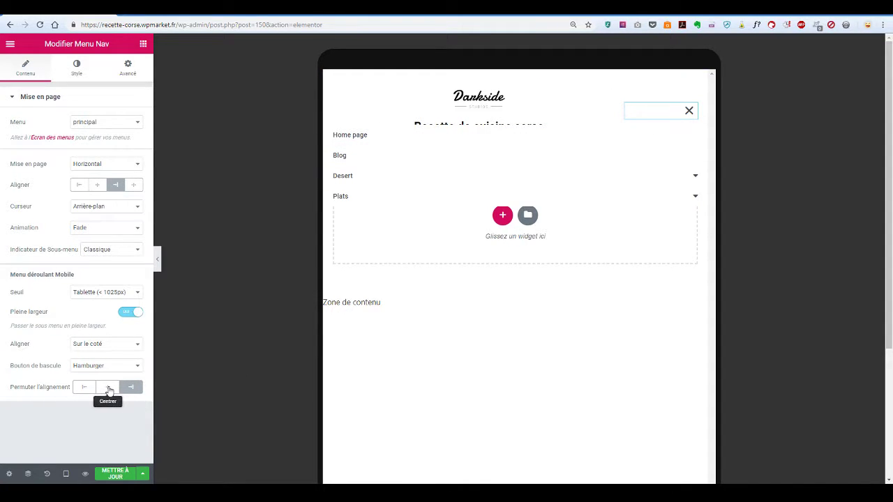
pyautogui.click(108, 387)
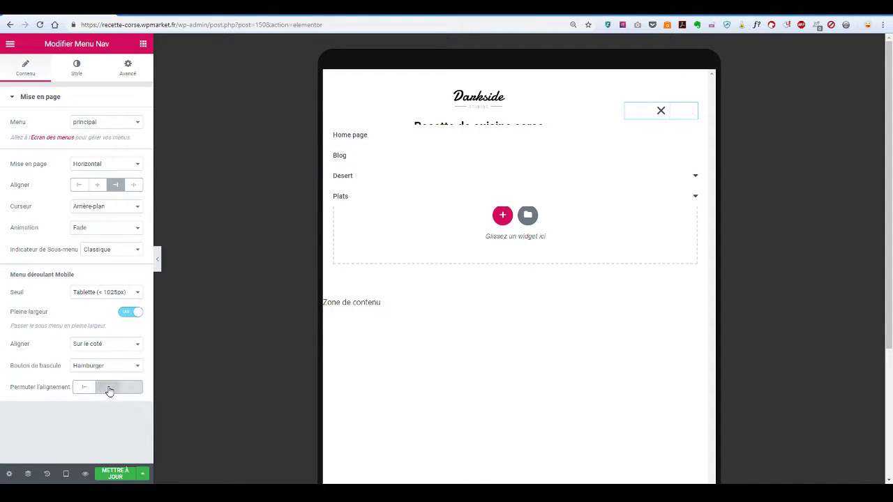
pyautogui.click(662, 110)
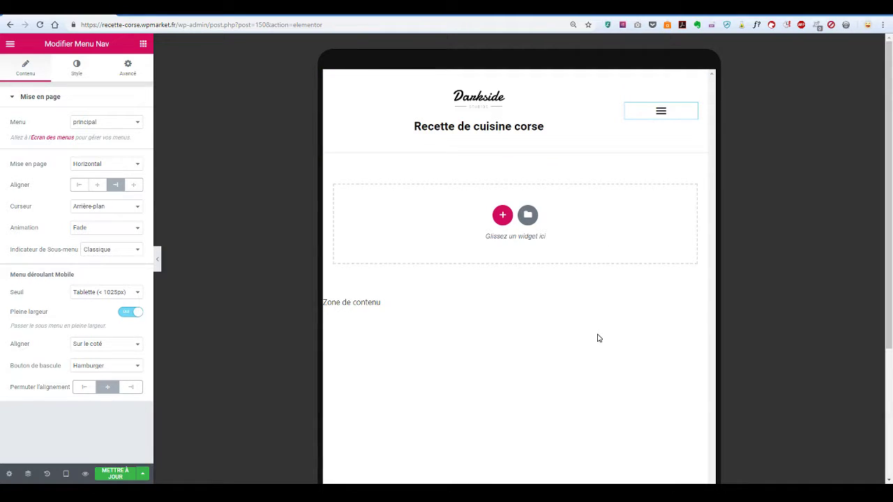
pyautogui.click(362, 319)
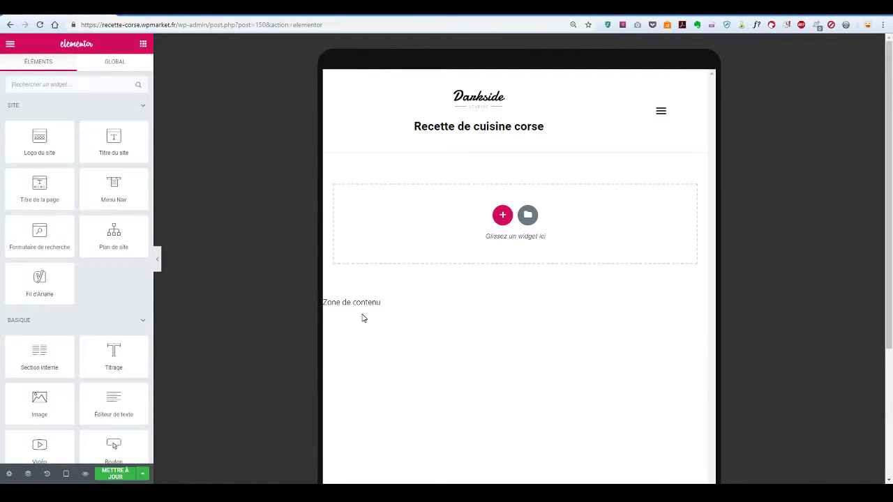
# Step: Try the left and right alignments for the menu's hamburger toggle and return it to Centrer
pyautogui.click(653, 117)
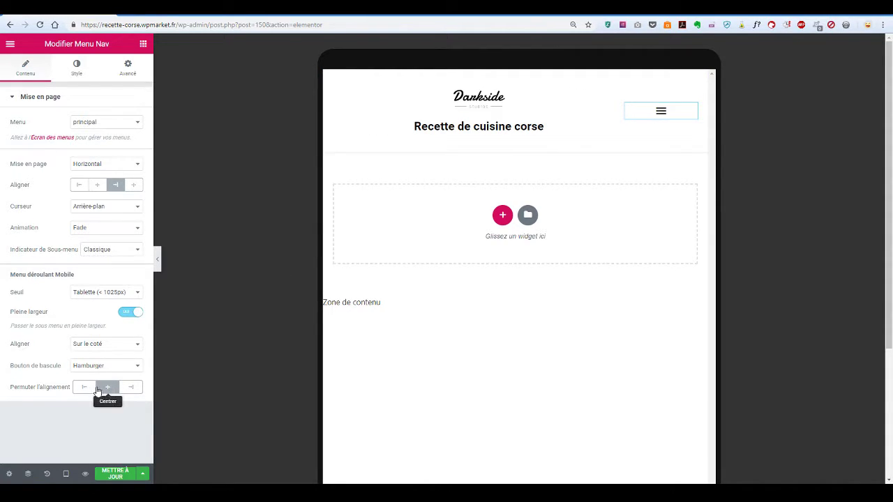
pyautogui.click(108, 388)
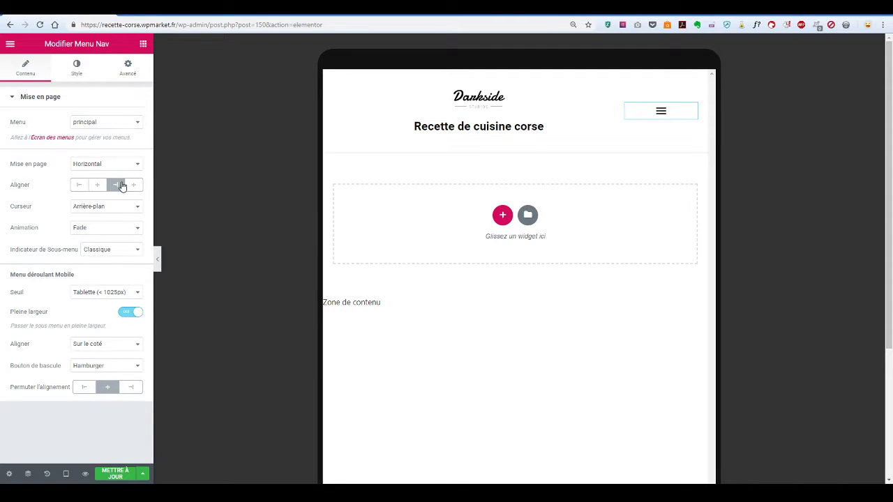
pyautogui.click(91, 388)
pyautogui.click(108, 391)
pyautogui.click(133, 389)
pyautogui.click(110, 391)
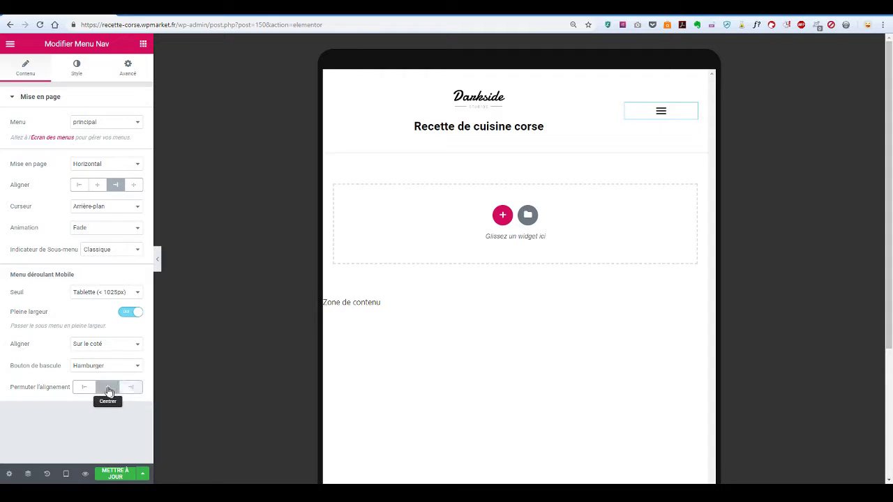
# Step: Unlink the navigation menu's mobile margin and inner margin values and set the top inner margin to 10 px
pyautogui.click(125, 64)
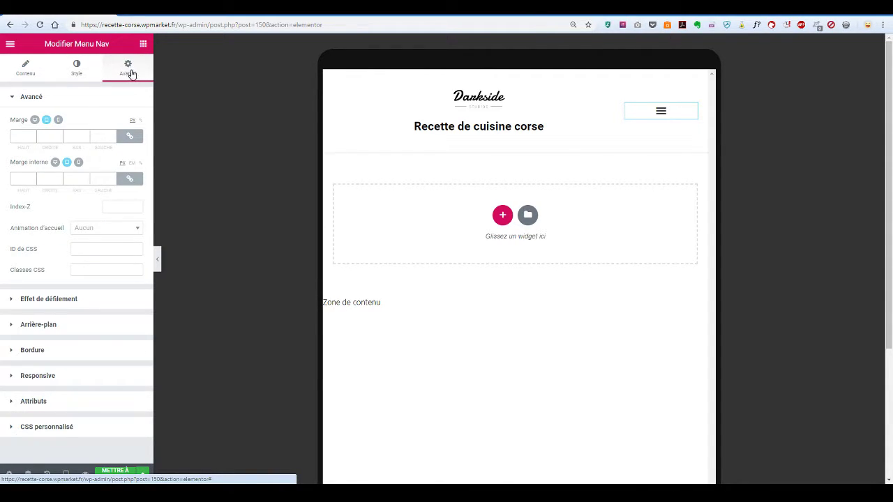
pyautogui.click(58, 120)
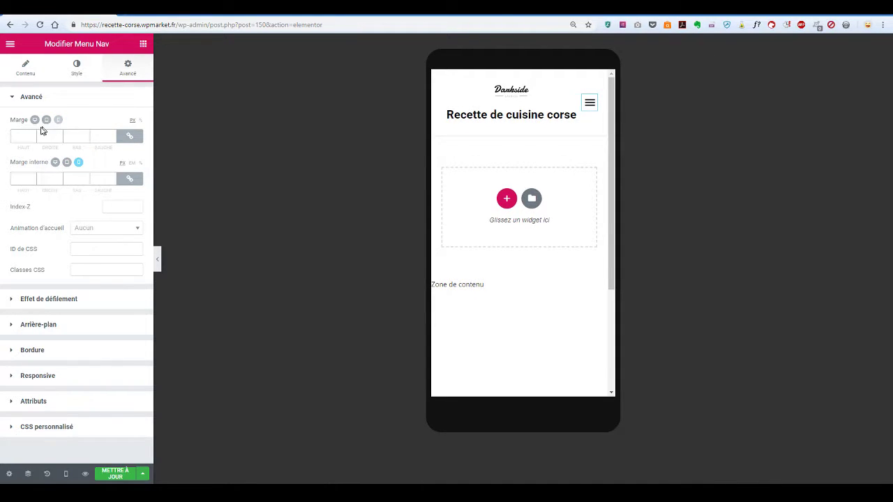
pyautogui.click(129, 136)
pyautogui.click(129, 179)
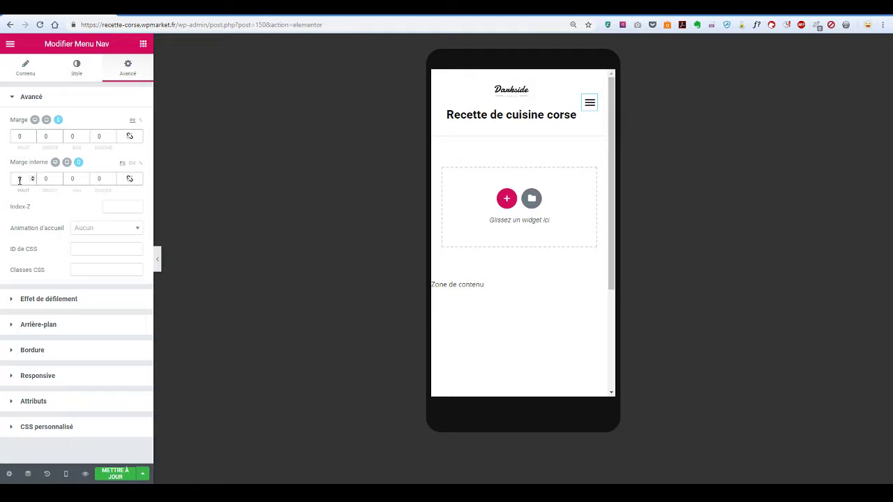
pyautogui.write('10')
# Step: Check the navigation menu's margins and the header layout in the tablet, desktop and mobile views
pyautogui.click(67, 162)
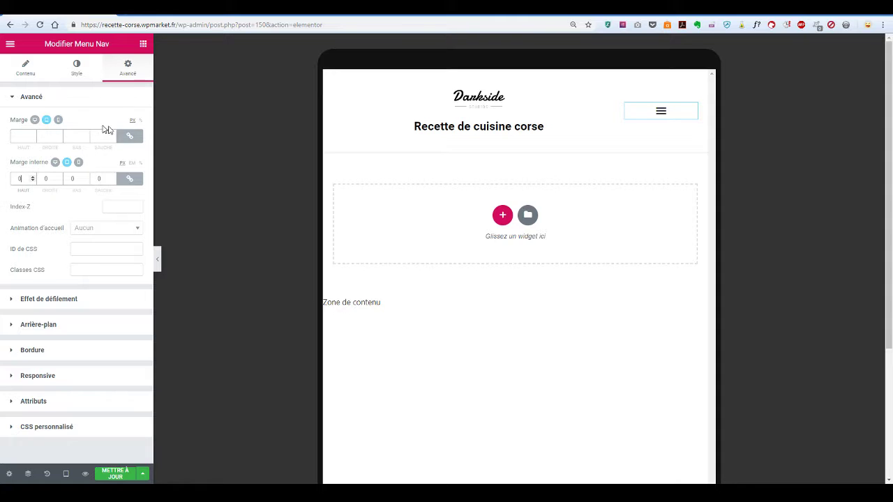
pyautogui.click(36, 121)
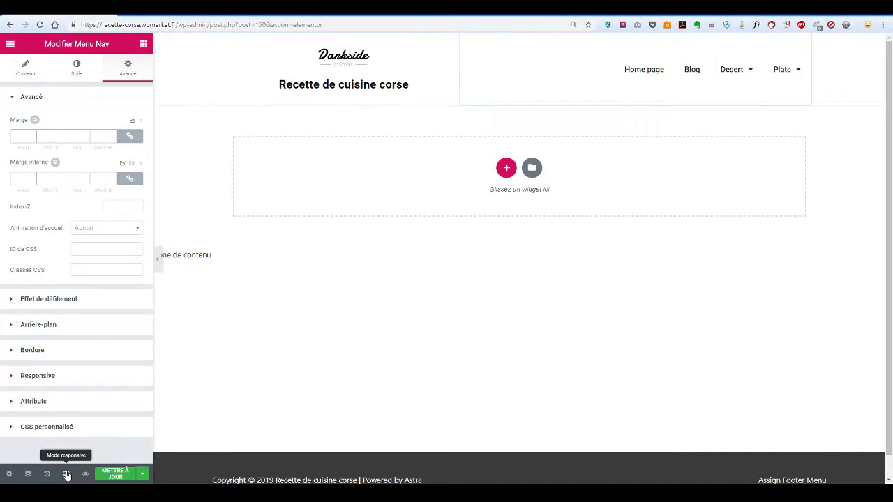
pyautogui.click(67, 475)
pyautogui.click(60, 449)
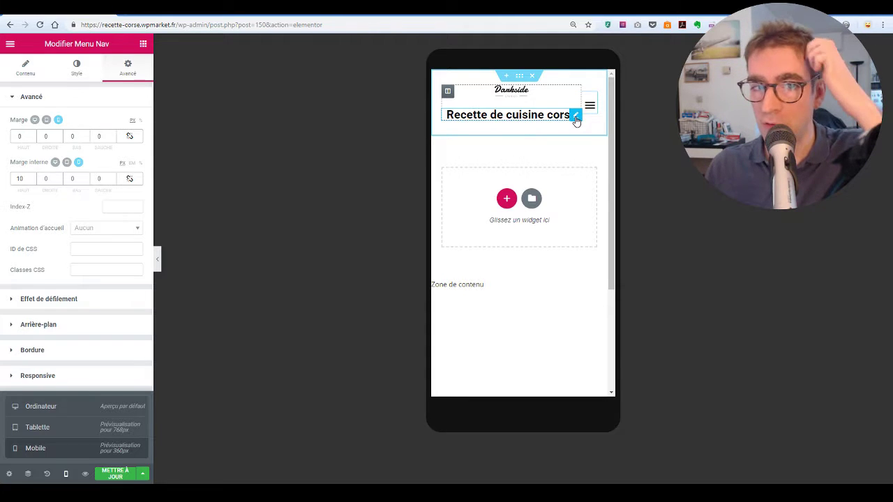
# Step: Hide the site title on mobile through its responsive settings and update the header
pyautogui.click(575, 116)
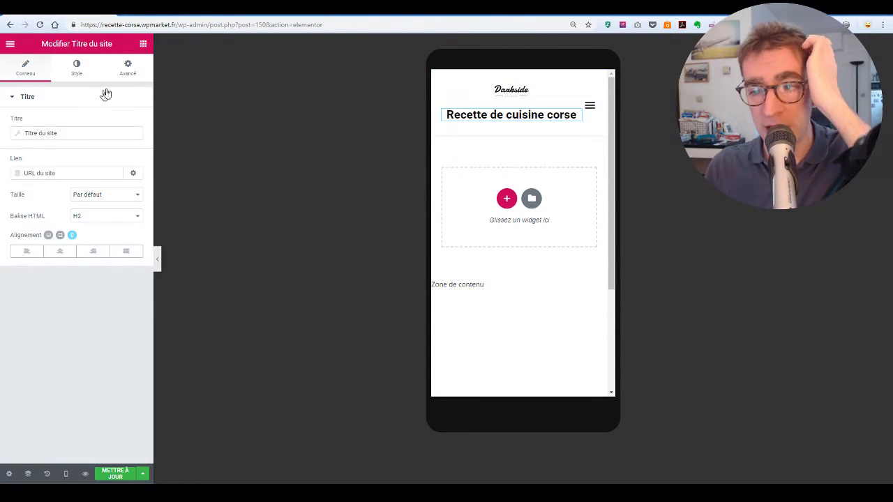
pyautogui.click(127, 76)
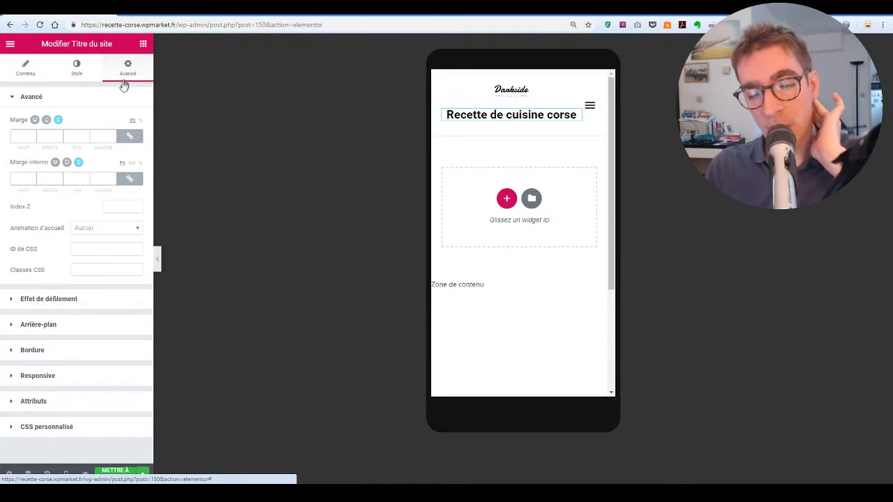
pyautogui.click(47, 381)
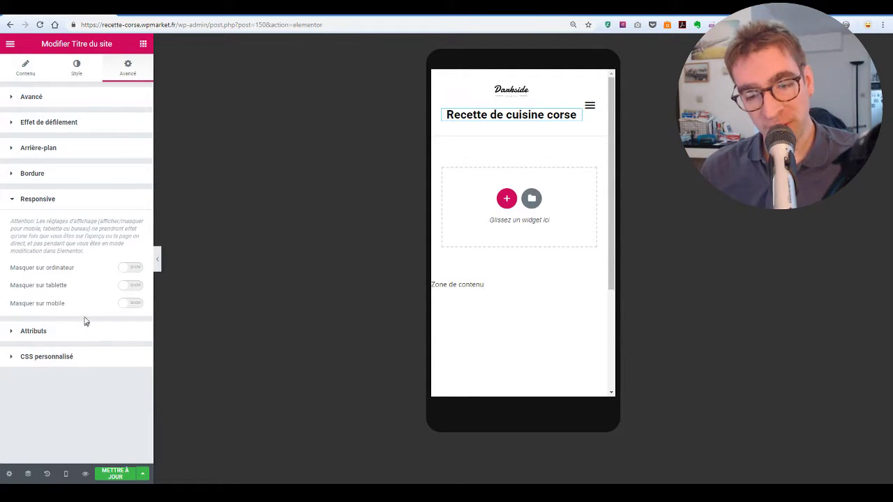
pyautogui.click(134, 306)
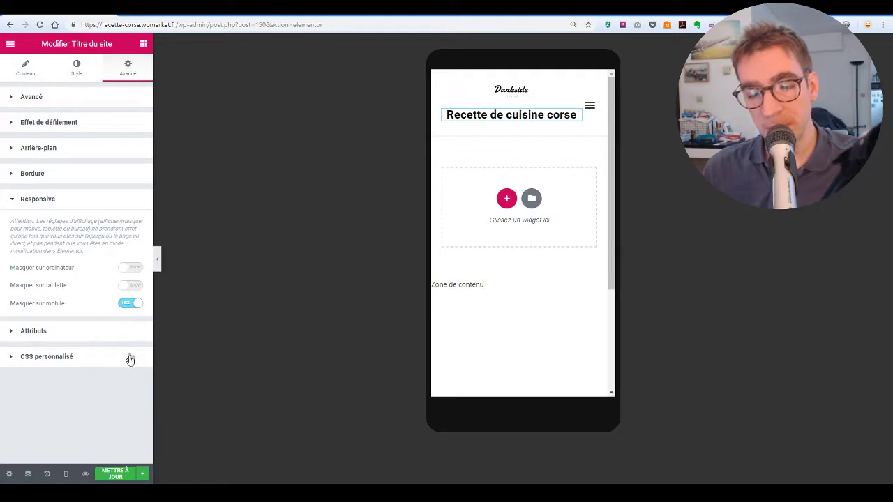
pyautogui.click(115, 474)
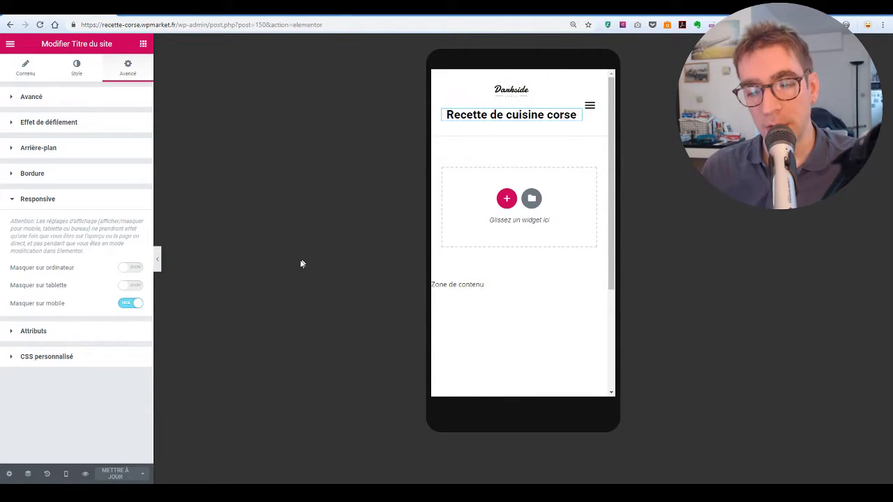
# Step: Preview the mobile header without the editing panel to examine the logo and hamburger menu's alignment
pyautogui.click(157, 259)
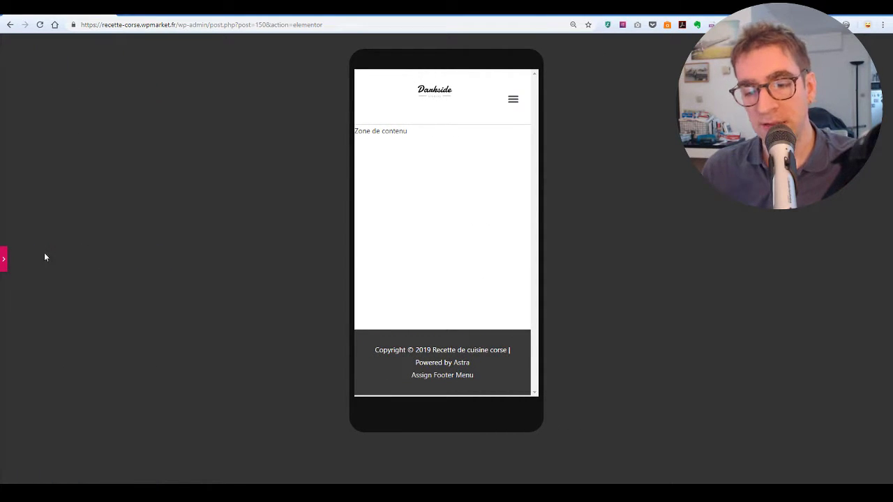
pyautogui.click(3, 258)
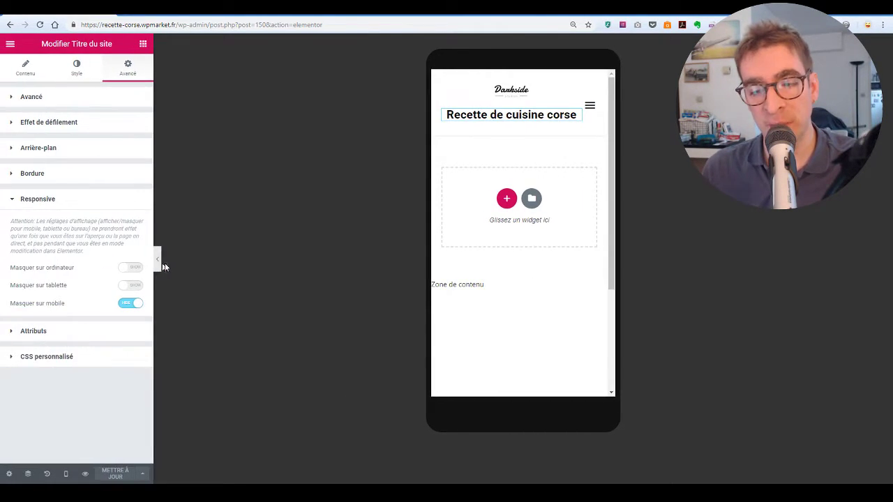
pyautogui.click(158, 261)
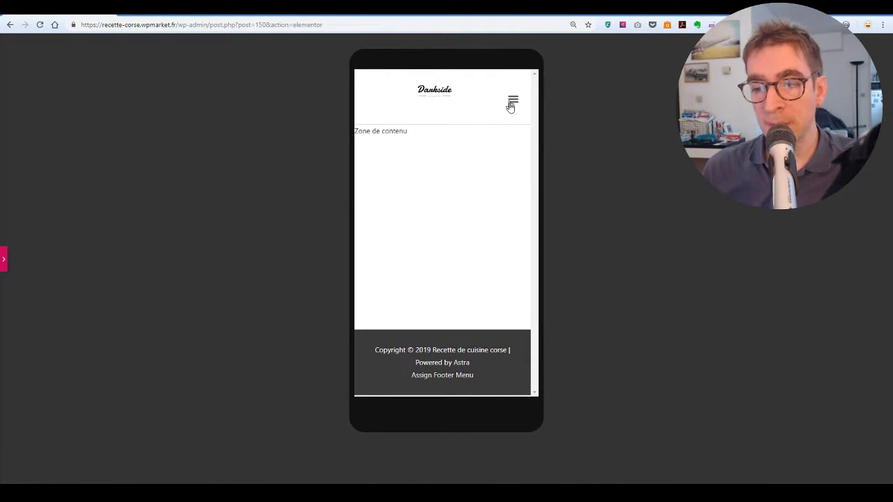
pyautogui.click(3, 260)
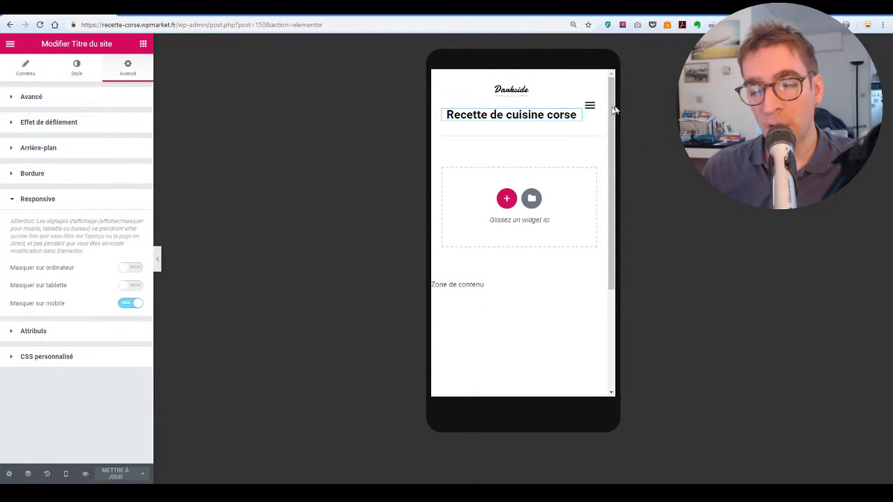
pyautogui.moveTo(591, 103)
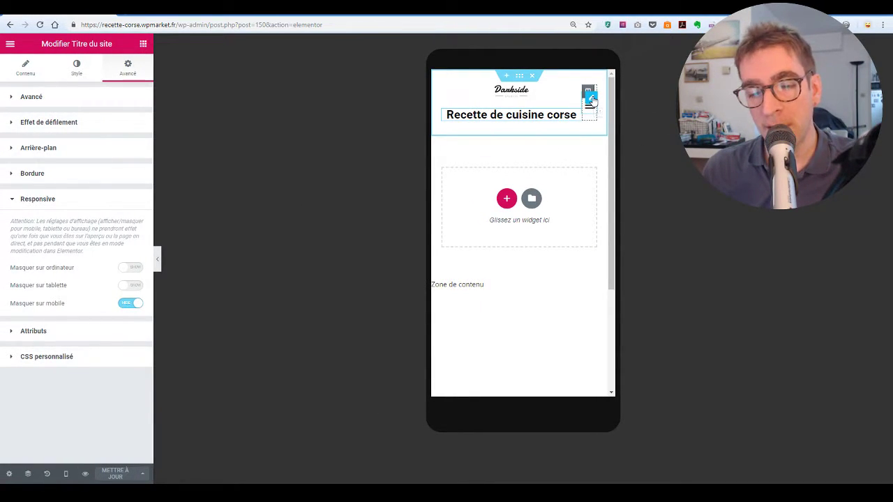
pyautogui.click(591, 100)
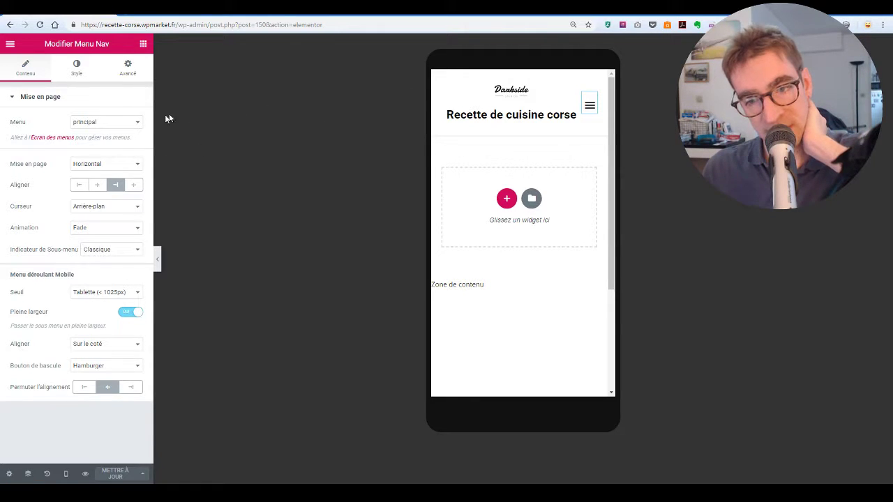
pyautogui.click(132, 123)
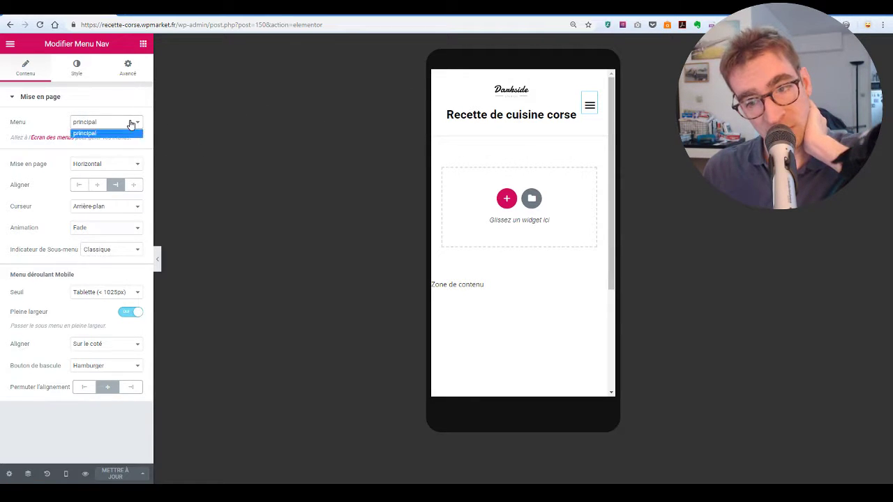
pyautogui.click(591, 100)
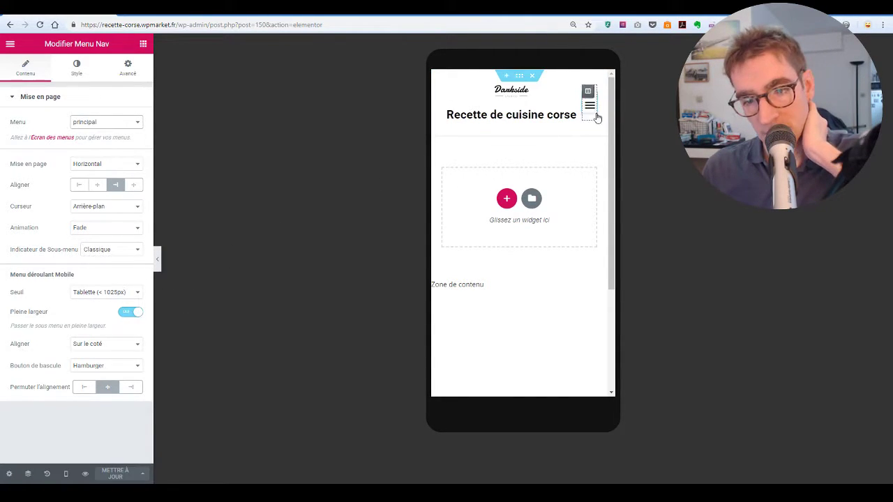
# Step: Set the content position of the hamburger menu's column to Haut and preview the mobile header without the editing panel
pyautogui.click(589, 90)
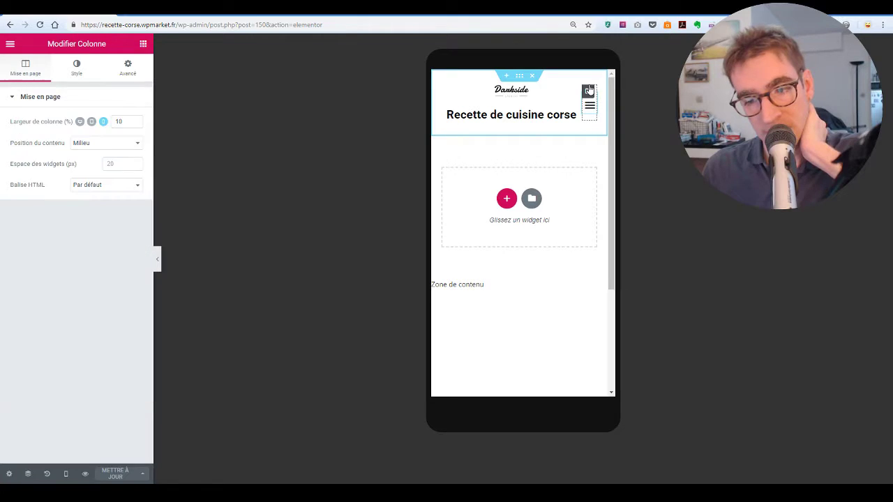
pyautogui.click(111, 144)
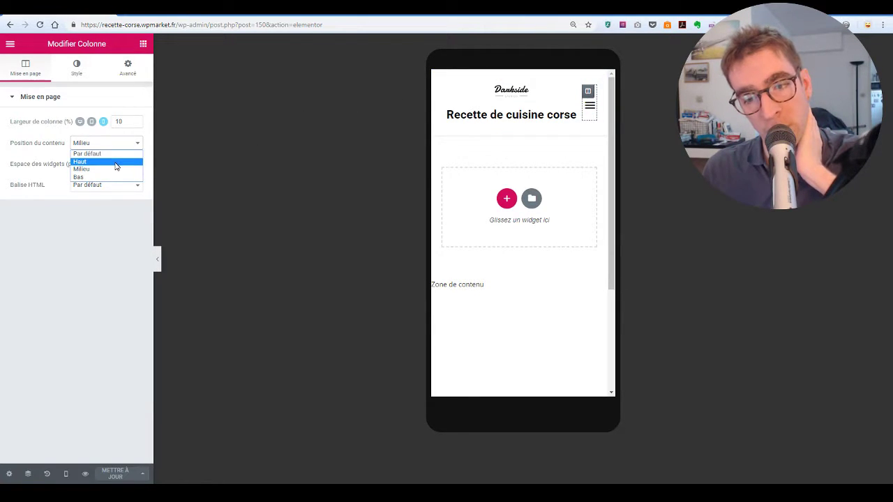
pyautogui.click(116, 161)
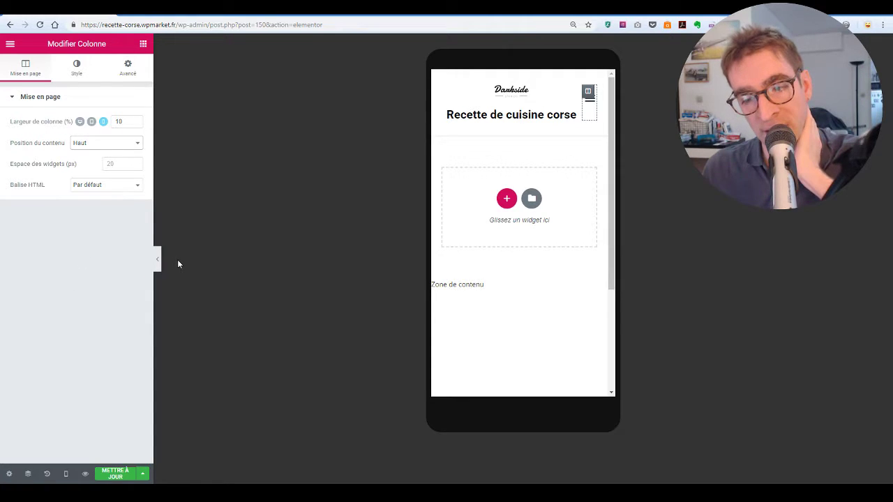
pyautogui.click(159, 262)
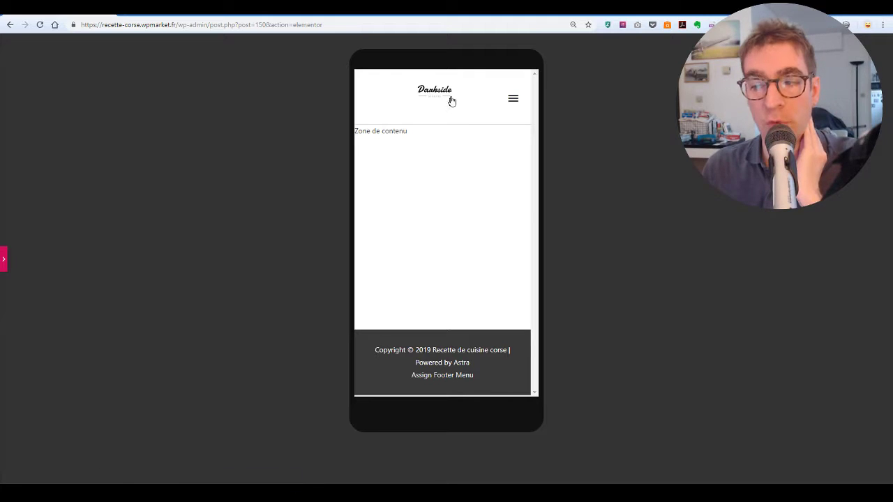
pyautogui.click(3, 261)
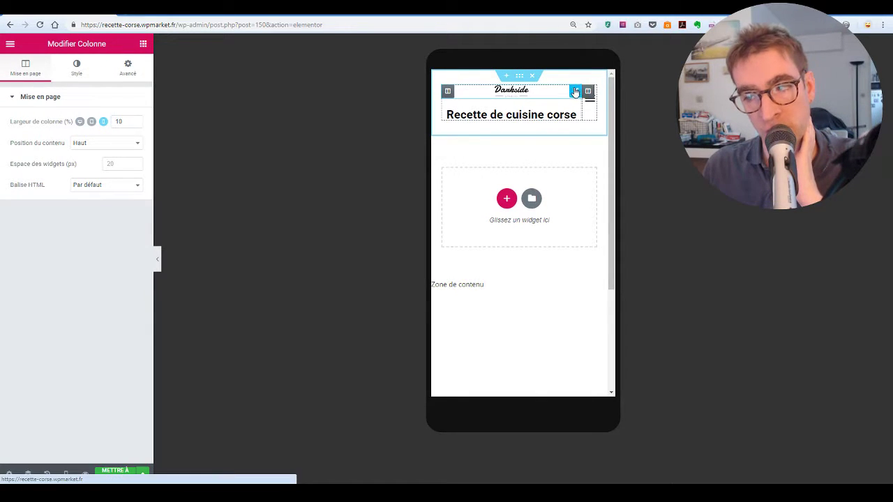
# Step: Unlink the site logo's mobile margin and inner margin values, set the top inner margin to 10 px and preview the header
pyautogui.click(573, 93)
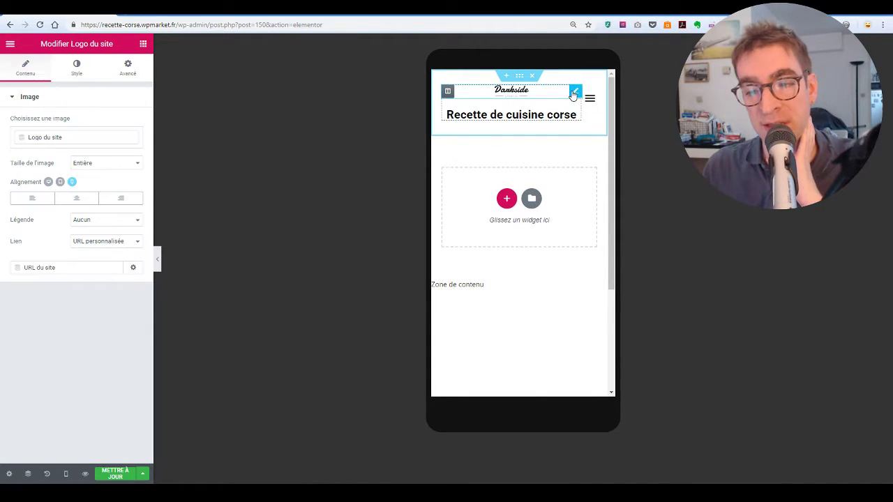
pyautogui.click(129, 74)
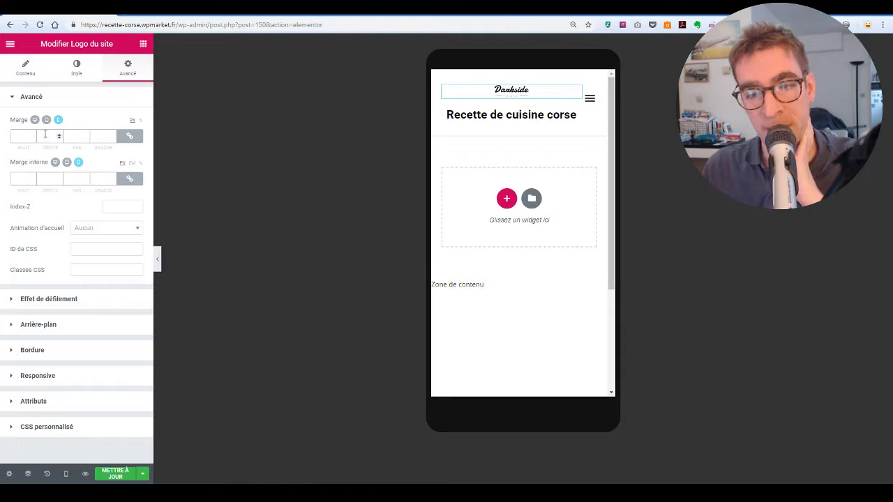
pyautogui.click(134, 136)
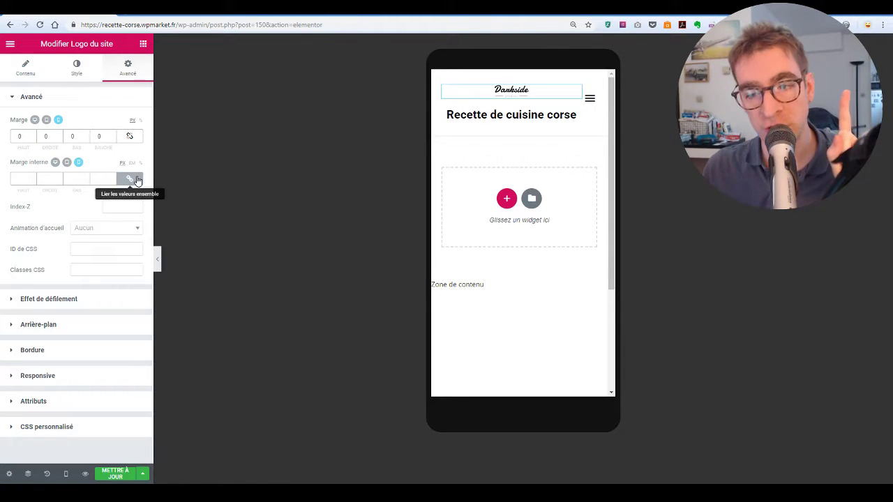
pyautogui.click(134, 180)
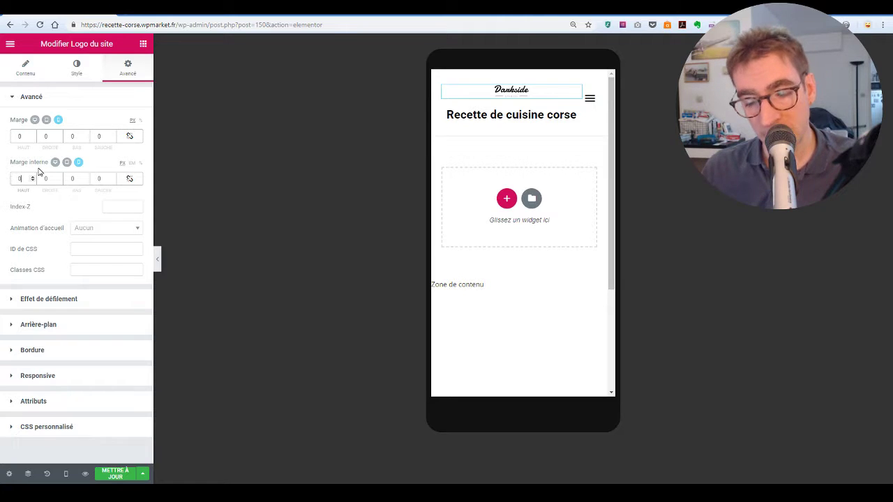
pyautogui.write('1')
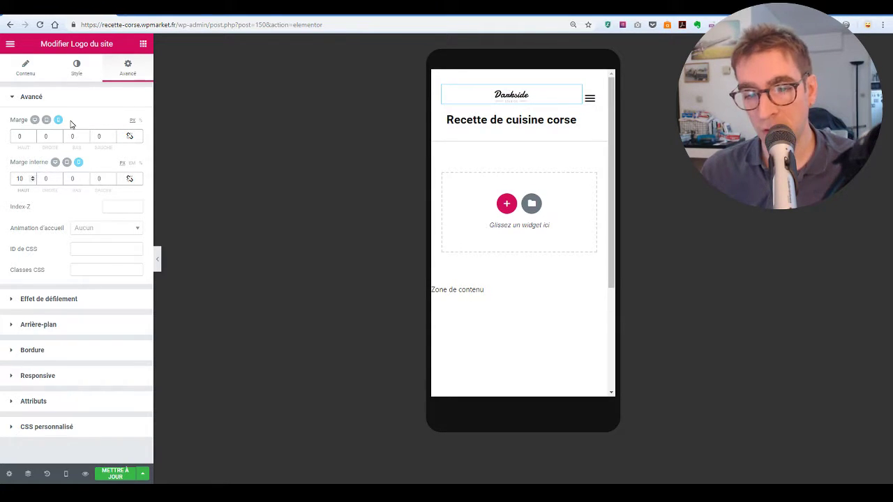
pyautogui.click(159, 262)
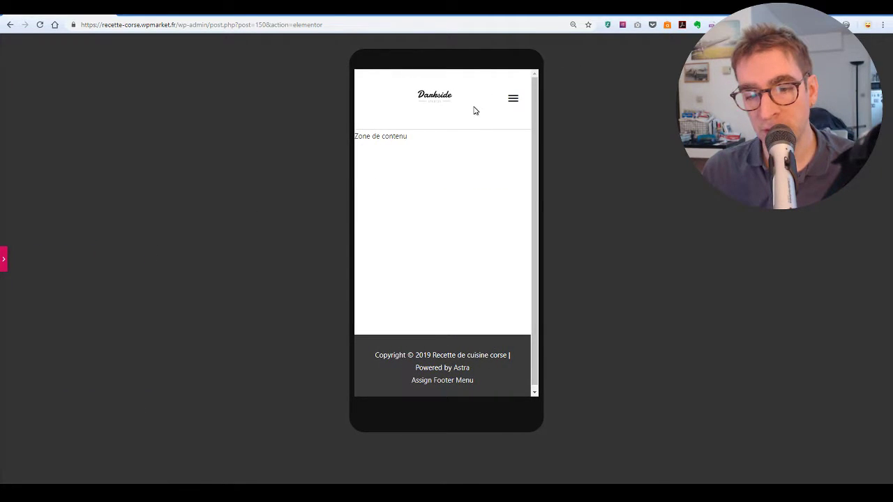
pyautogui.click(5, 270)
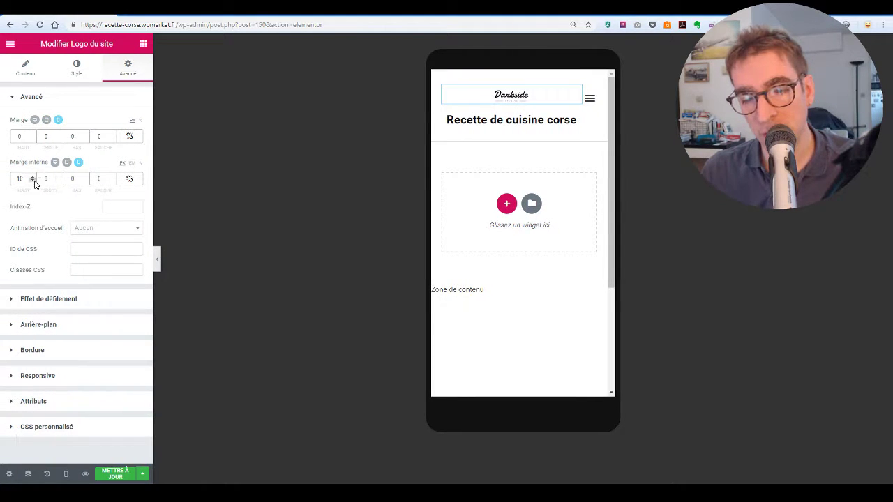
# Step: Set the site logo's mobile top inner margin to 14 px and preview its alignment with the hamburger menu
pyautogui.click(32, 182)
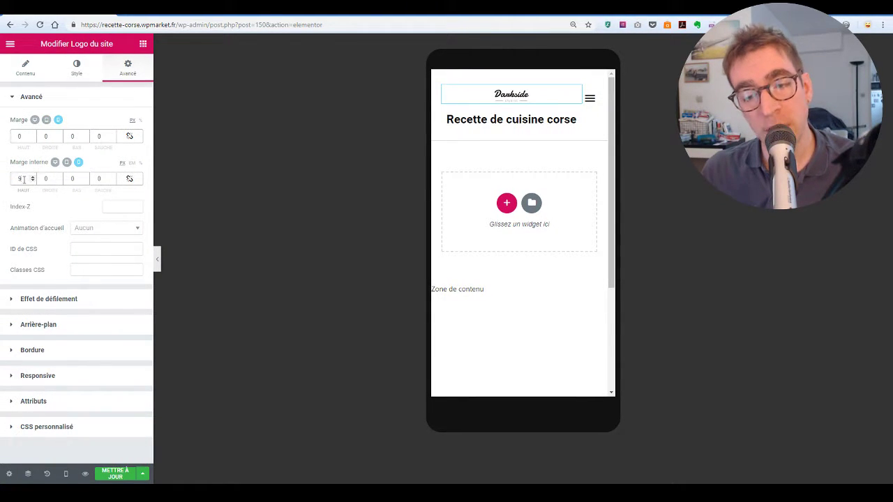
pyautogui.write('14')
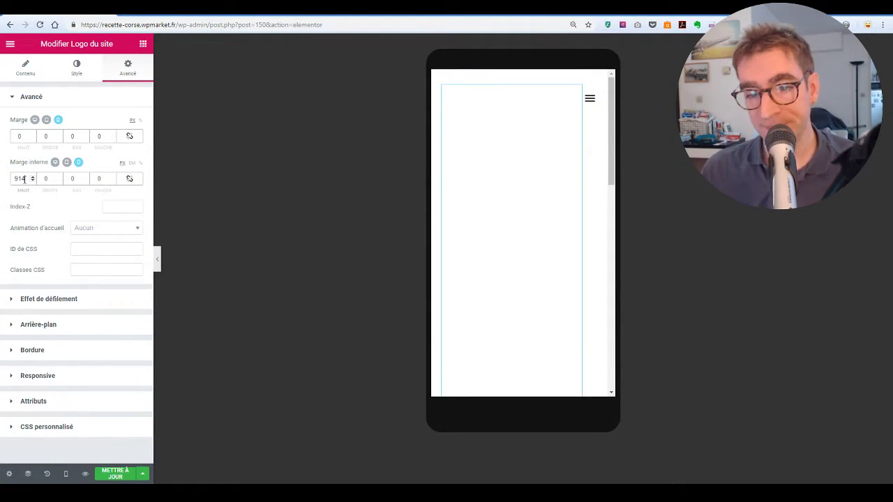
pyautogui.press('BackSpace')
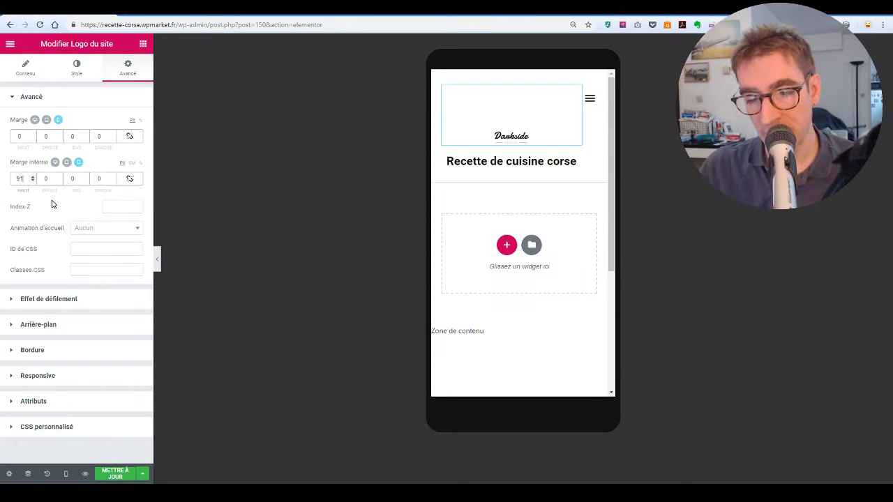
pyautogui.press('BackSpace')
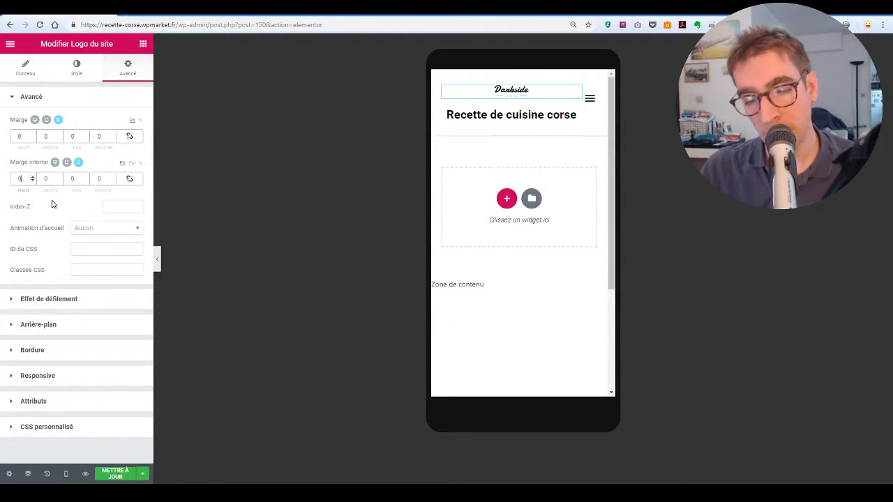
pyautogui.write('14')
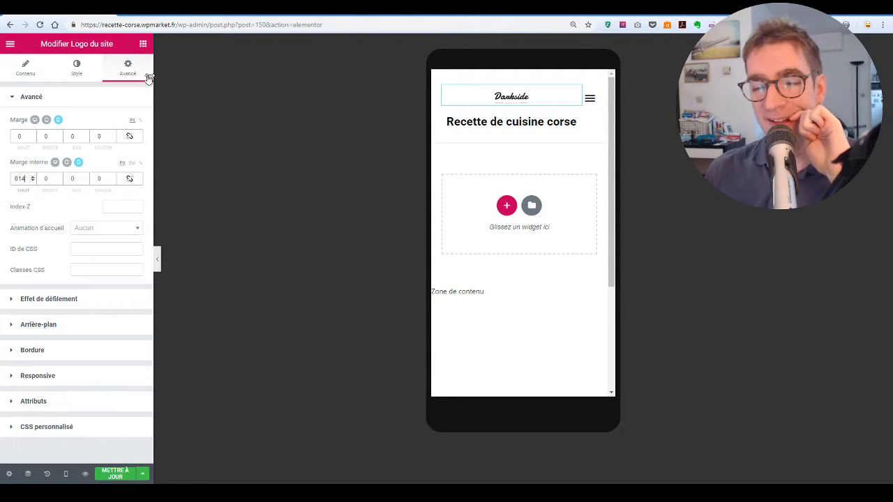
pyautogui.click(158, 260)
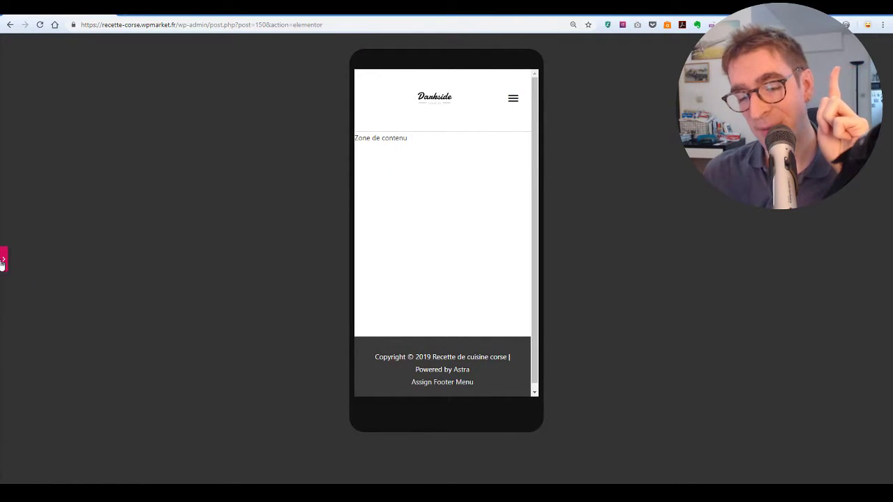
pyautogui.click(3, 261)
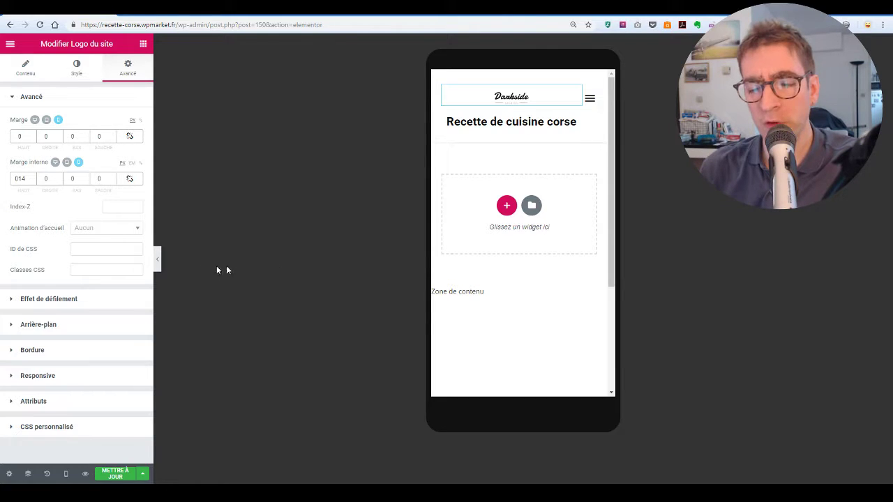
pyautogui.click(158, 259)
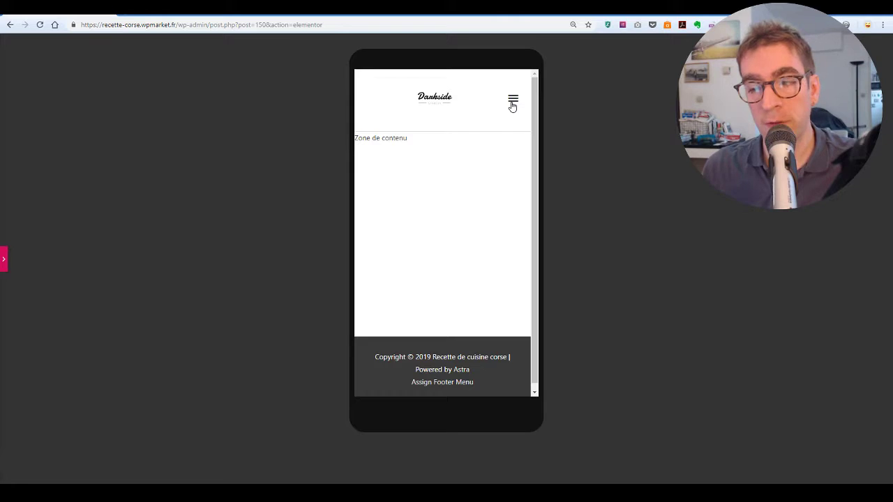
pyautogui.click(4, 261)
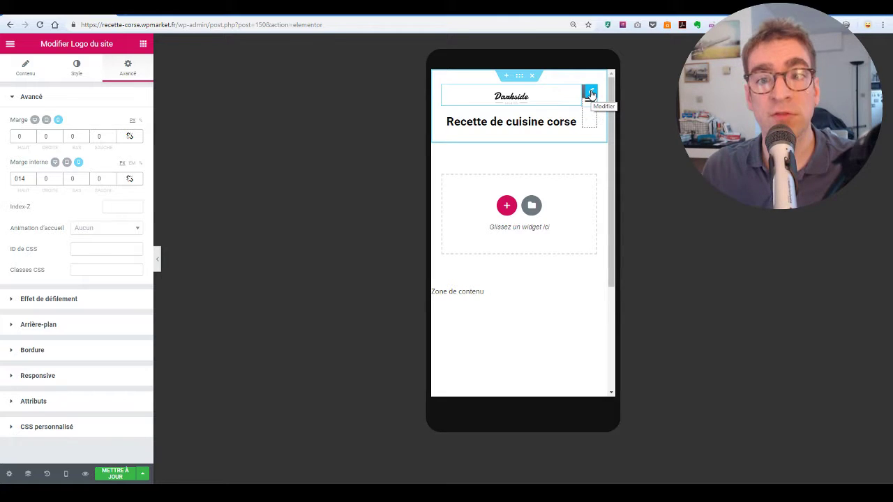
# Step: Try -100 px as the navigation menu's mobile top inner margin and reset the value to 0
pyautogui.click(591, 94)
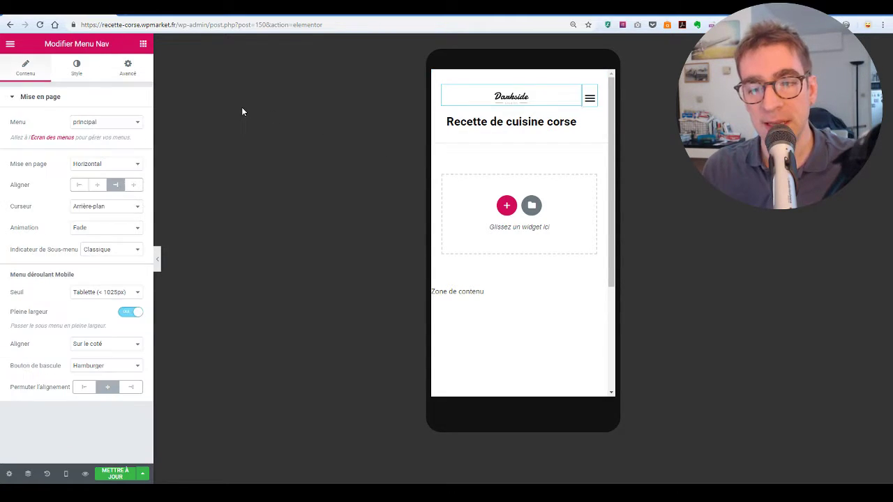
pyautogui.click(130, 72)
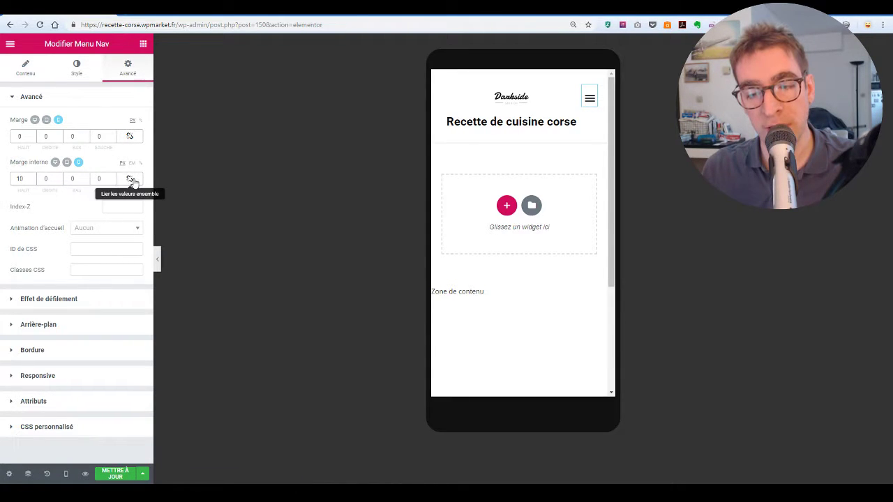
pyautogui.doubleClick(19, 181)
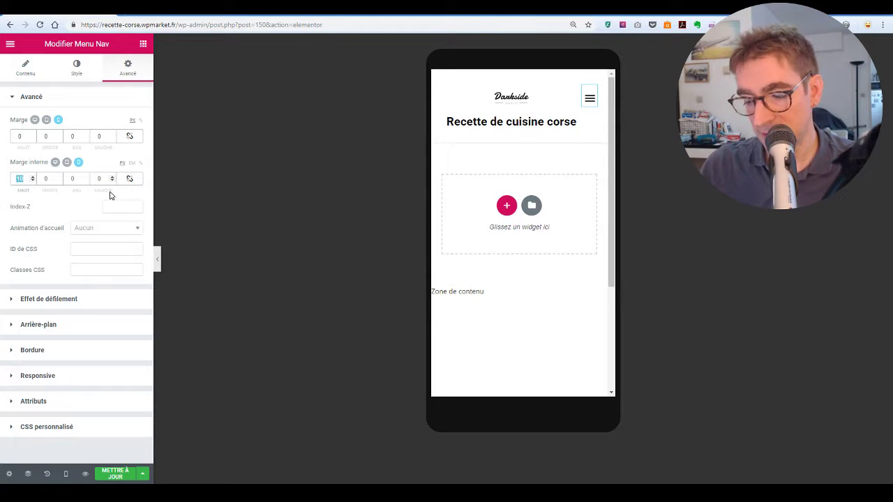
pyautogui.write('00')
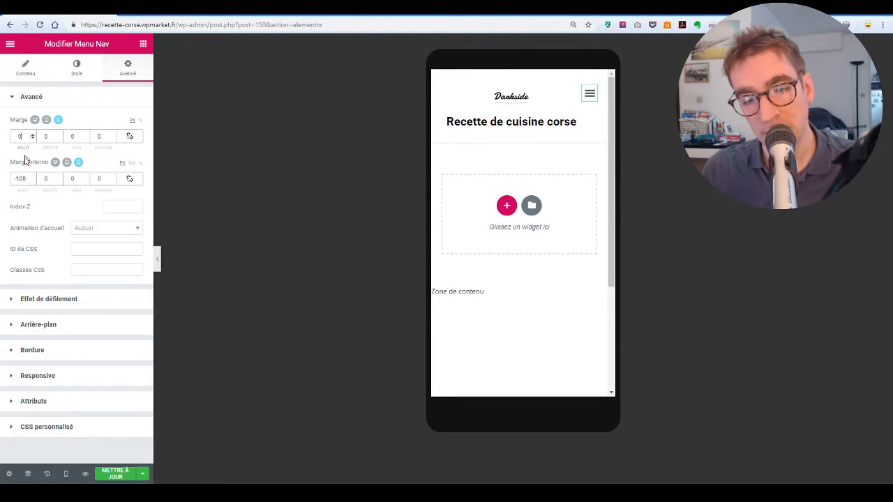
pyautogui.doubleClick(23, 178)
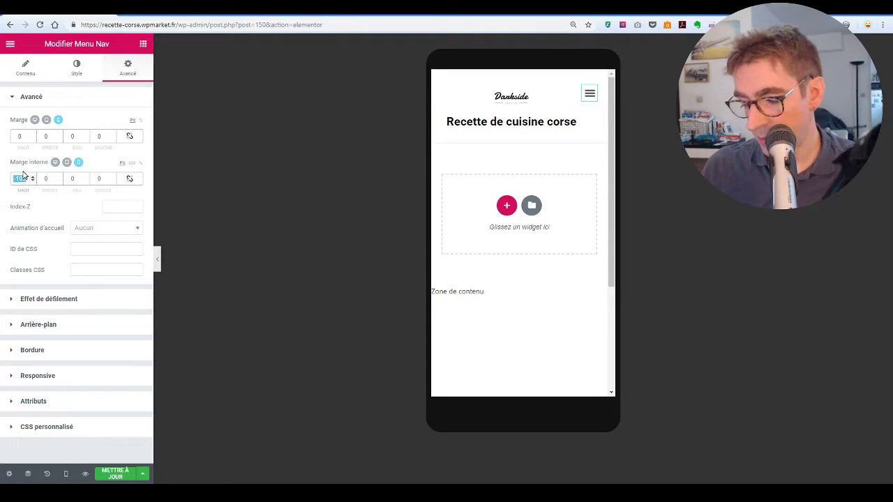
pyautogui.write('0')
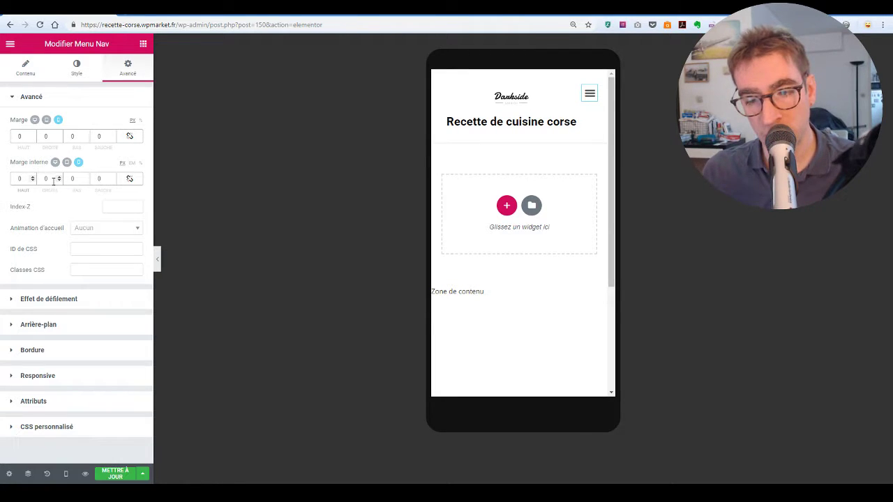
# Step: Step the navigation menu's mobile top inner margin through positive and negative values, ending at -2 px
pyautogui.click(47, 179)
pyautogui.press('super')
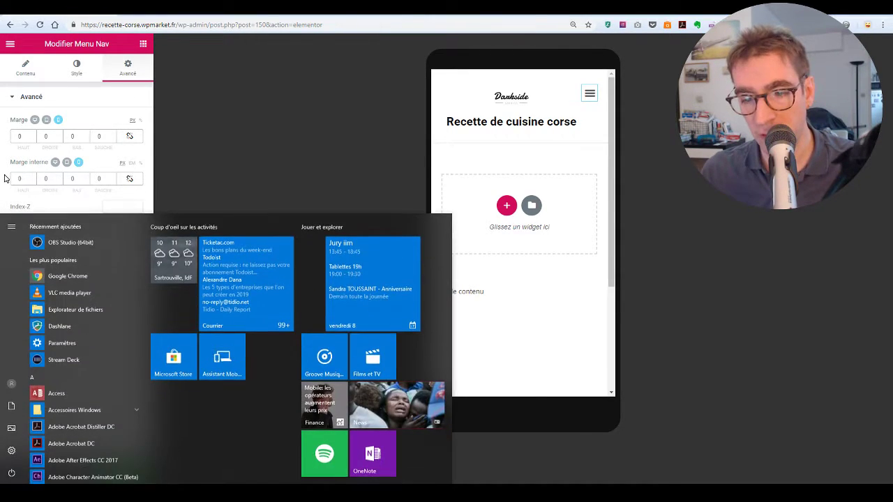
pyautogui.click(7, 186)
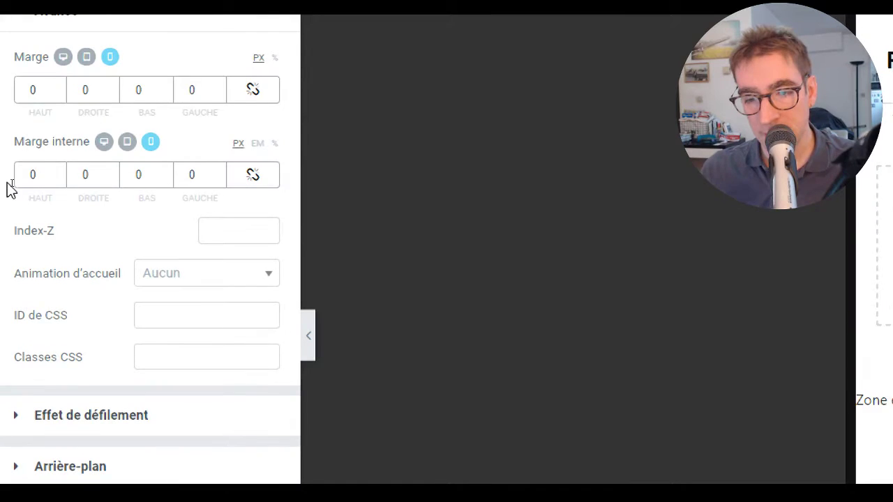
pyautogui.click(61, 173)
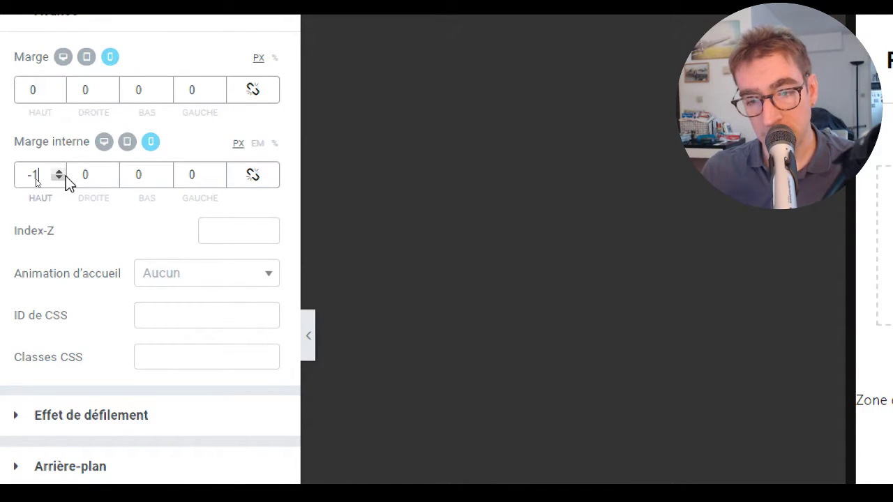
pyautogui.click(63, 174)
pyautogui.click(61, 174)
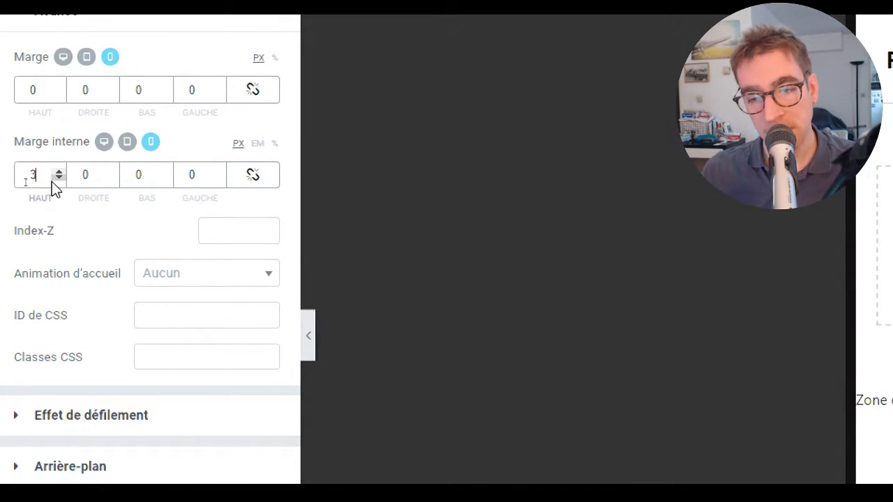
pyautogui.click(59, 178)
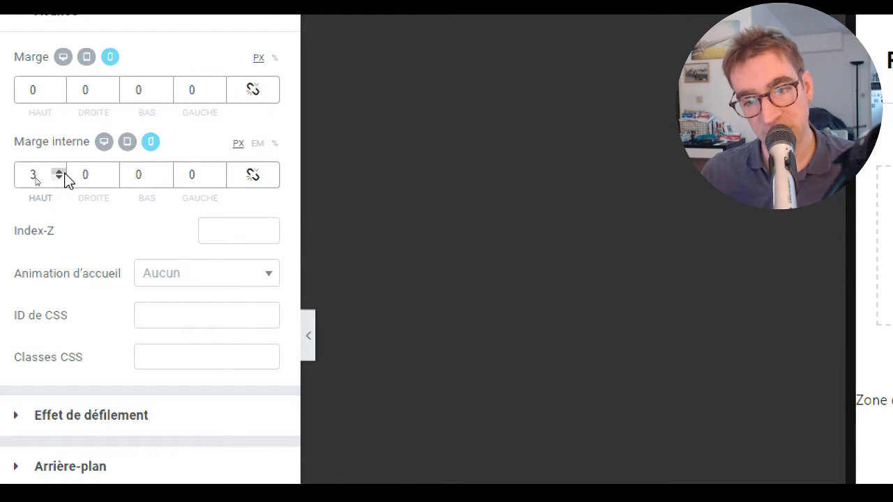
pyautogui.click(61, 179)
pyautogui.click(60, 178)
pyautogui.click(60, 179)
pyautogui.click(59, 179)
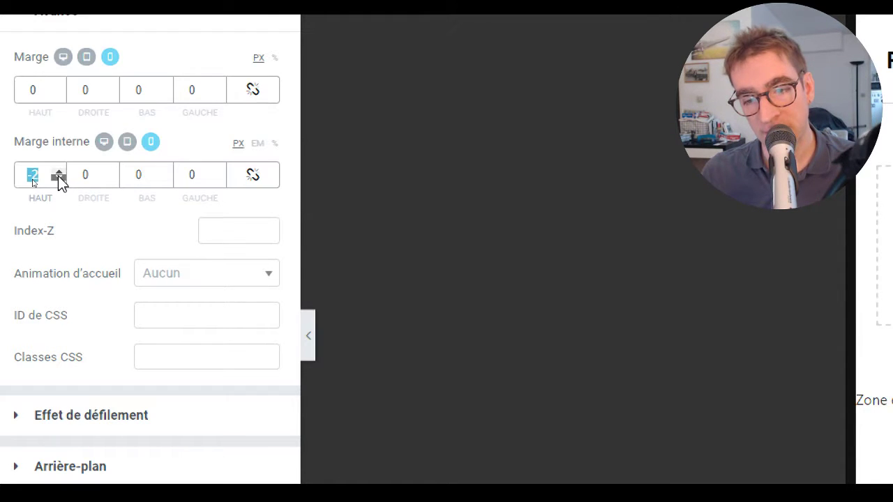
pyautogui.click(59, 178)
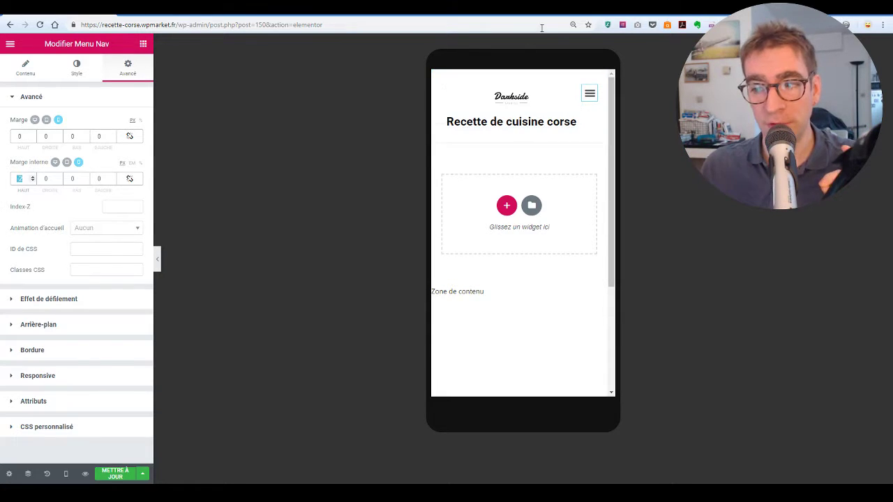
# Step: Unlink the mobile inner margin values of the column holding the logo and site title
pyautogui.click(448, 93)
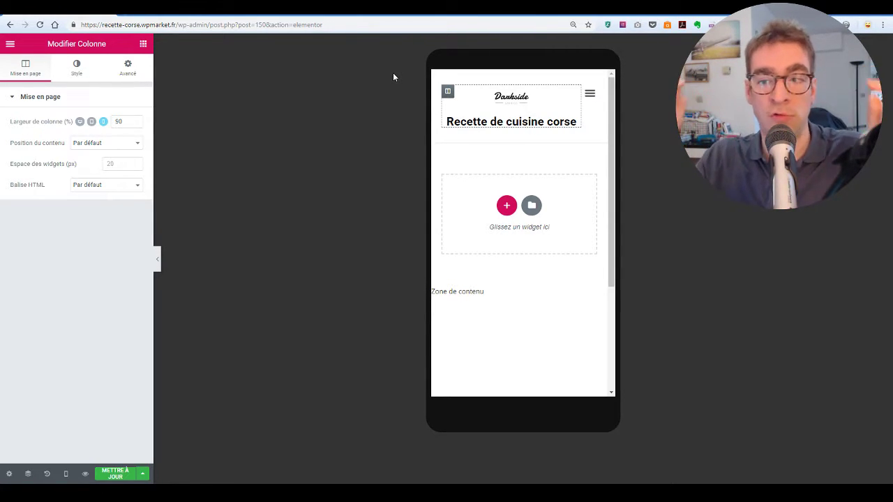
pyautogui.click(123, 74)
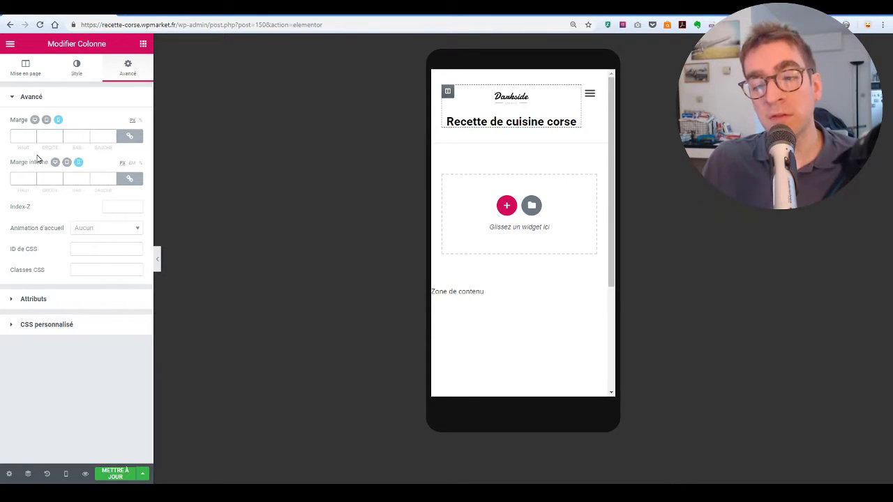
pyautogui.click(128, 180)
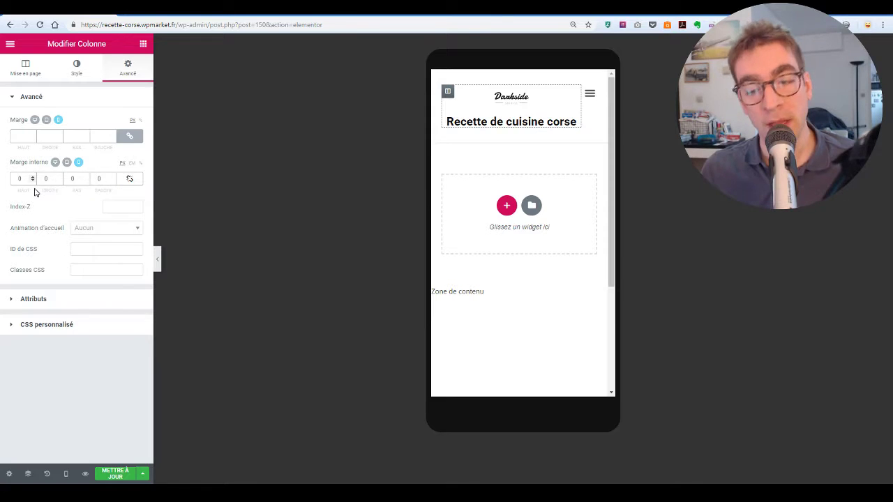